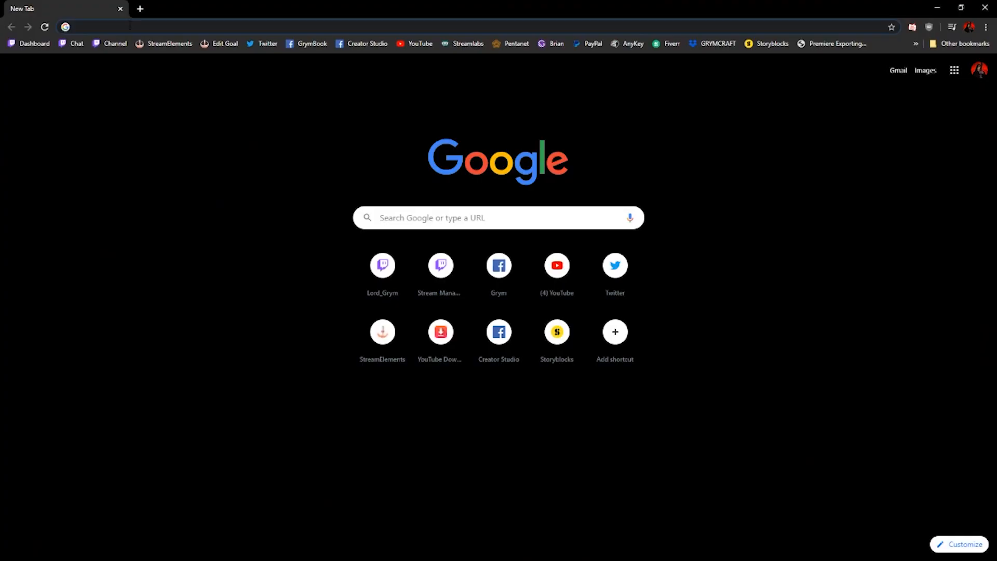
# Search the web for the REAPER download and open the reaper.fm download page
pyautogui.click(139, 27)
pyautogui.write('Download Repaer')
pyautogui.press('Return')
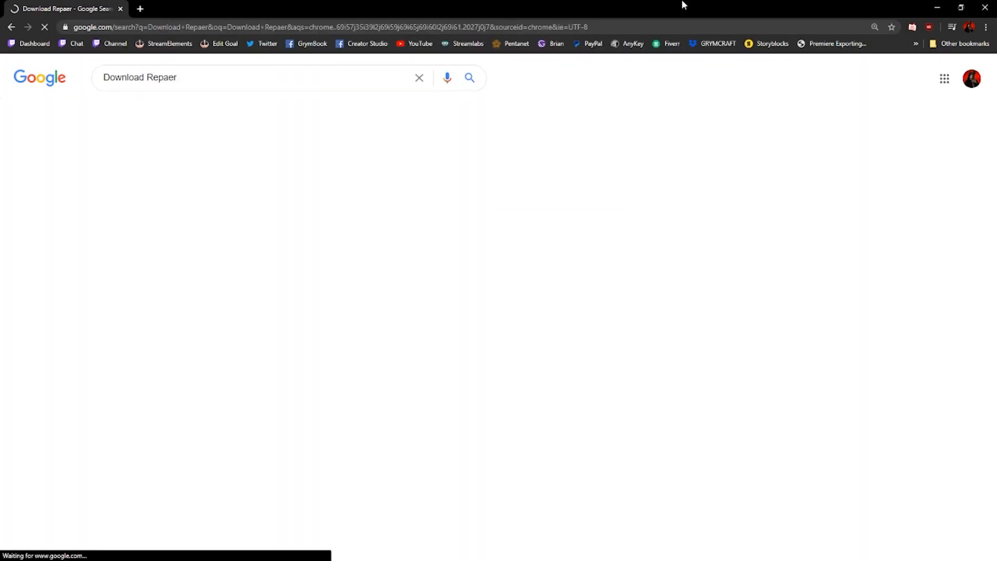
pyautogui.click(149, 213)
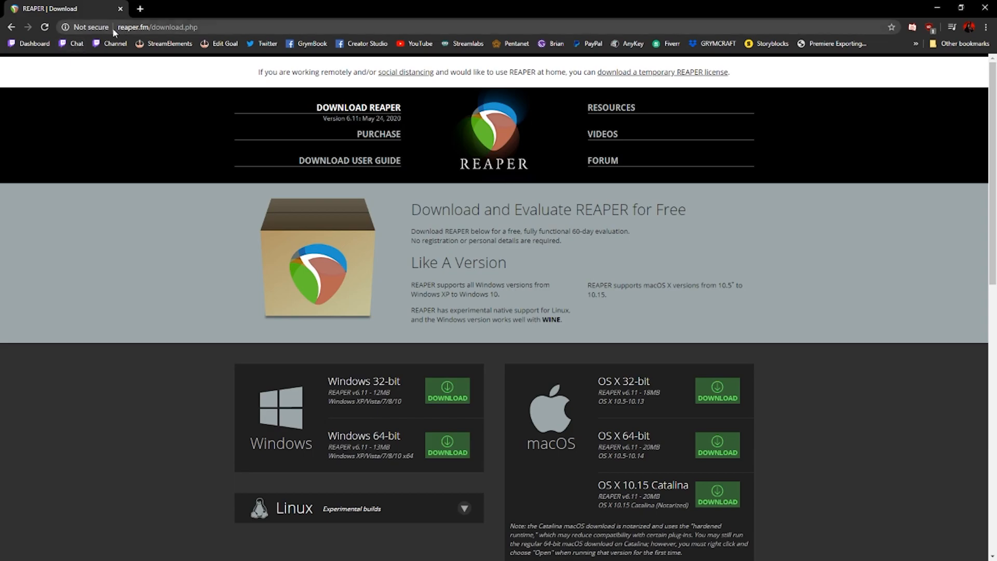
# Search Google for "Download OBS", open the obsproject.com download page and choose Windows as the operating system
pyautogui.click(10, 27)
pyautogui.moveTo(187, 79); pyautogui.dragTo(151, 87)
pyautogui.write('OBS')
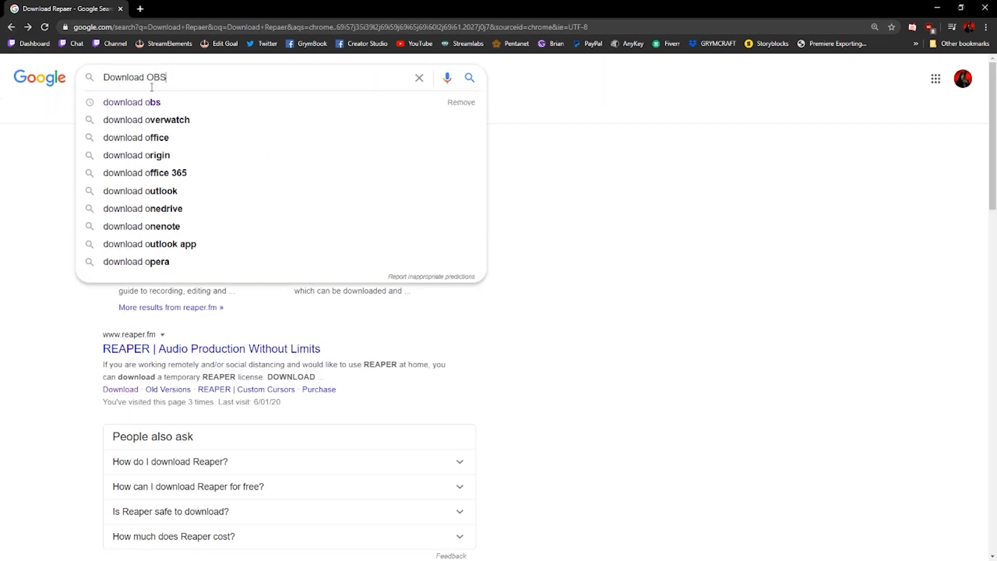
pyautogui.press('Return')
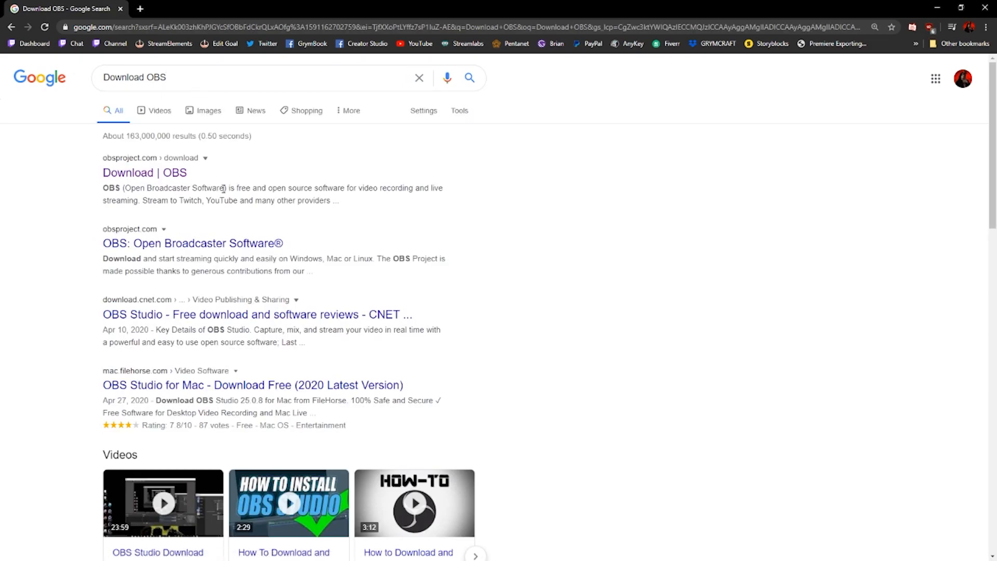
pyautogui.click(167, 181)
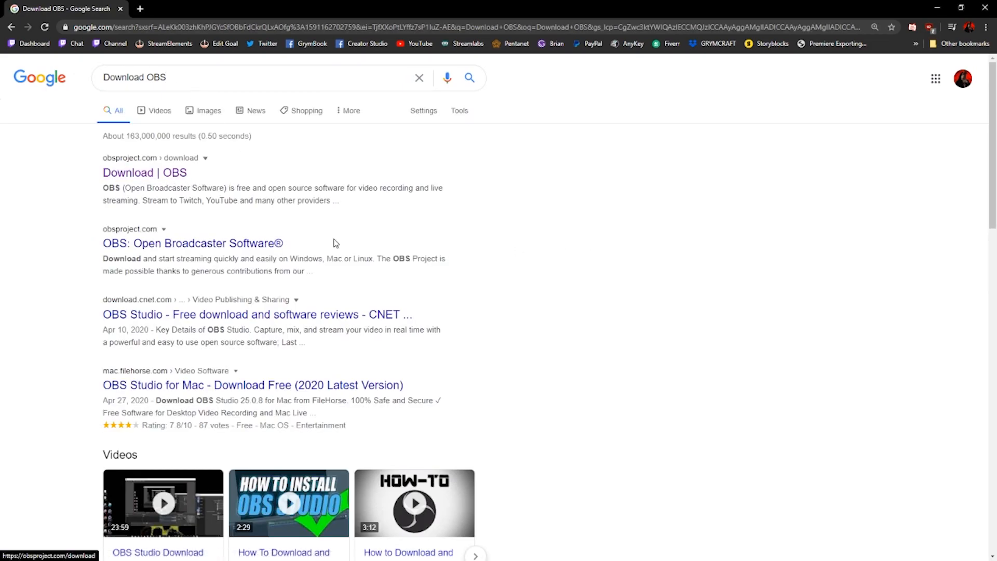
pyautogui.click(501, 249)
pyautogui.click(609, 246)
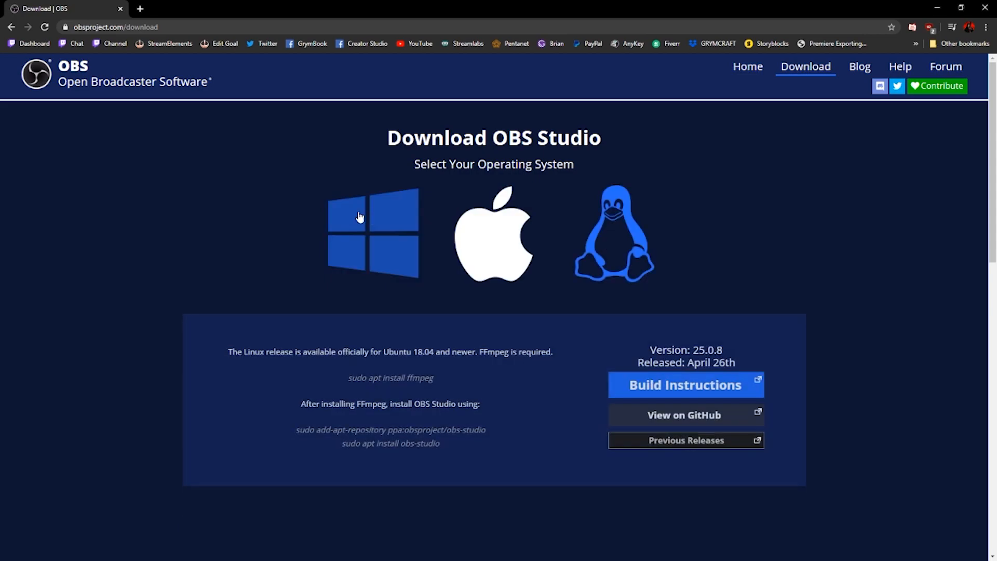
pyautogui.click(373, 233)
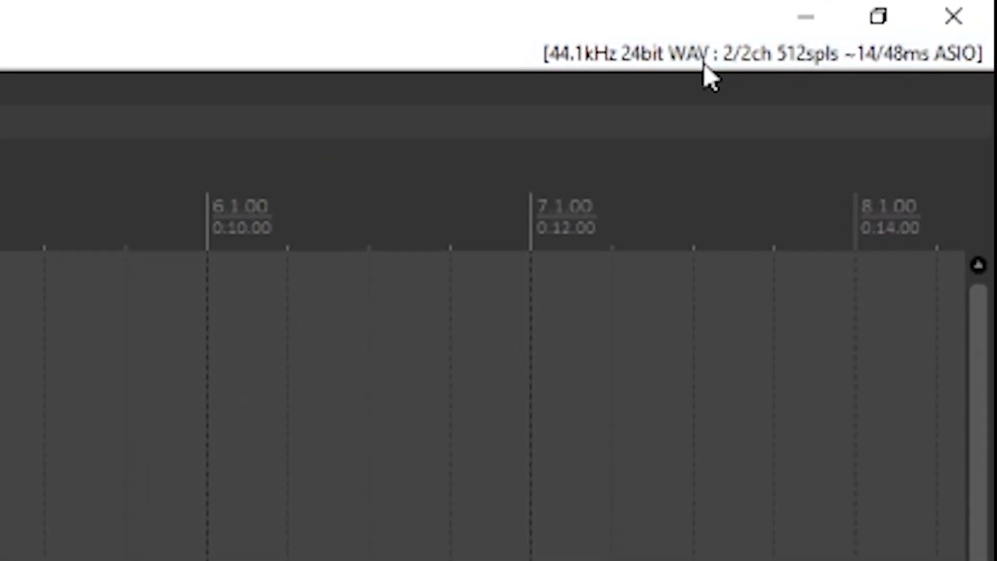
# Open REAPER's audio device preferences and review the ASIO driver choice, requested sample rate and block size
pyautogui.click(670, 68)
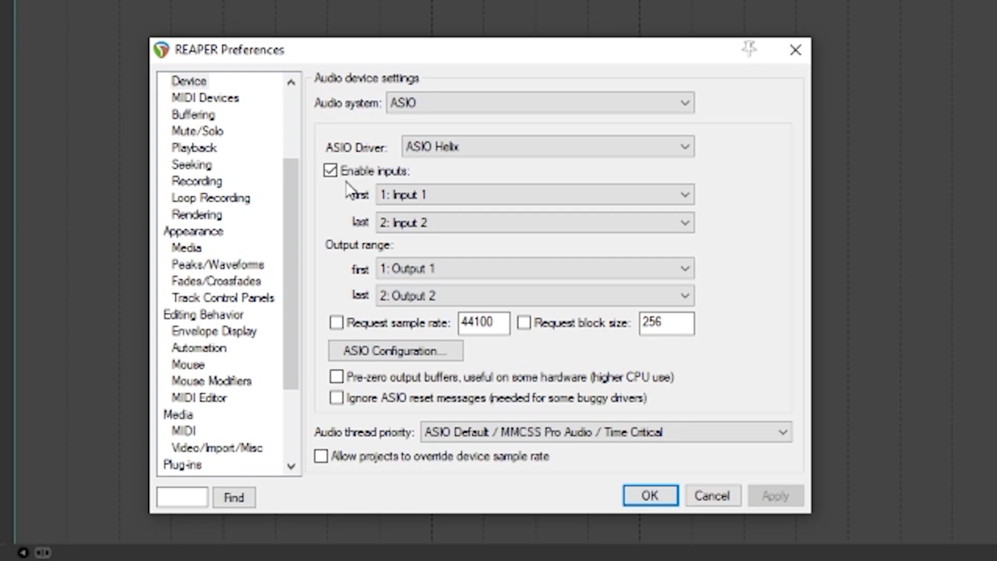
pyautogui.click(475, 150)
pyautogui.click(475, 150)
pyautogui.click(474, 149)
pyautogui.click(474, 150)
pyautogui.doubleClick(453, 326)
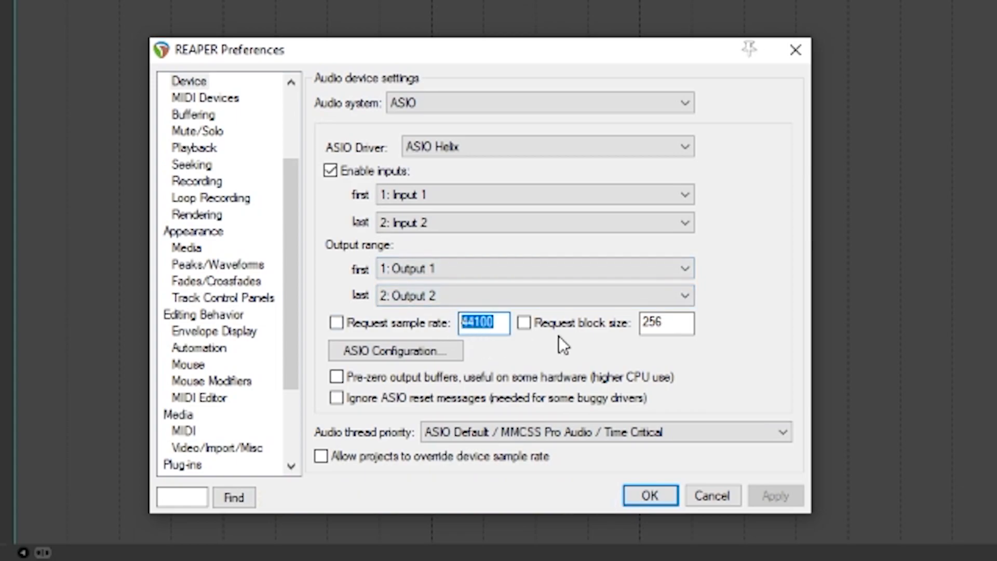
pyautogui.doubleClick(665, 324)
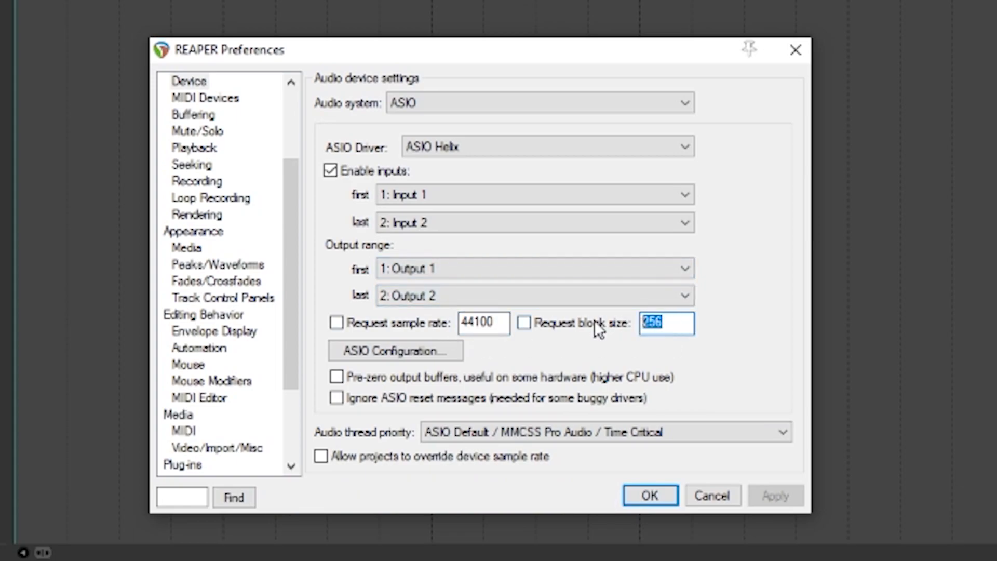
# Check the buffer size in the ASIO driver's configuration panel, close it and accept the audio device preferences
pyautogui.click(434, 351)
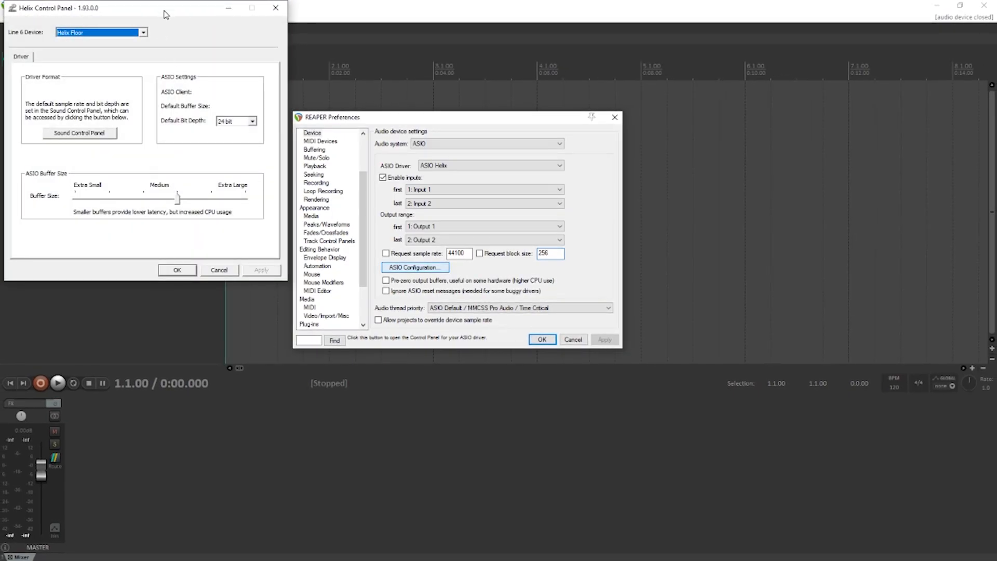
pyautogui.moveTo(165, 14); pyautogui.dragTo(296, 122)
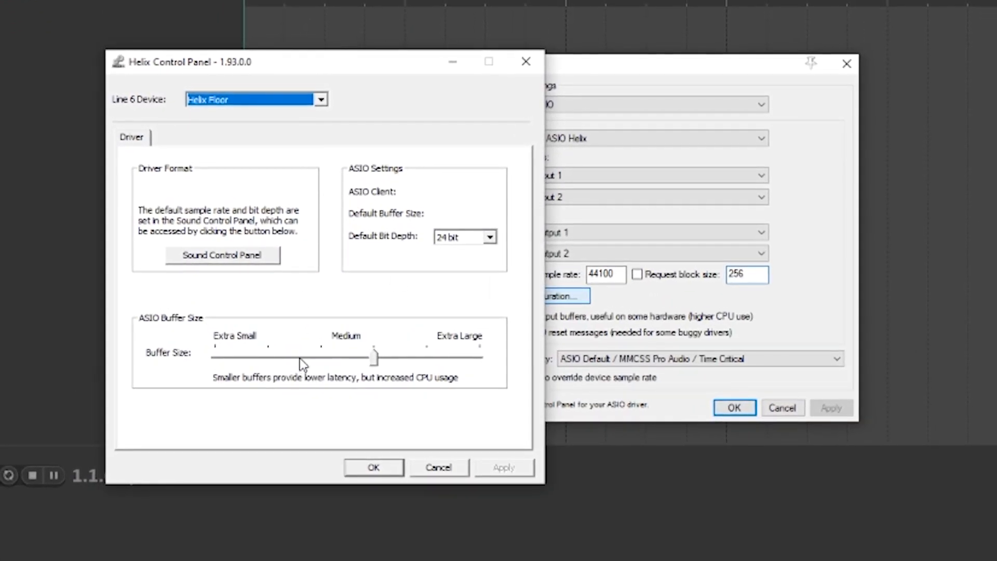
pyautogui.click(536, 68)
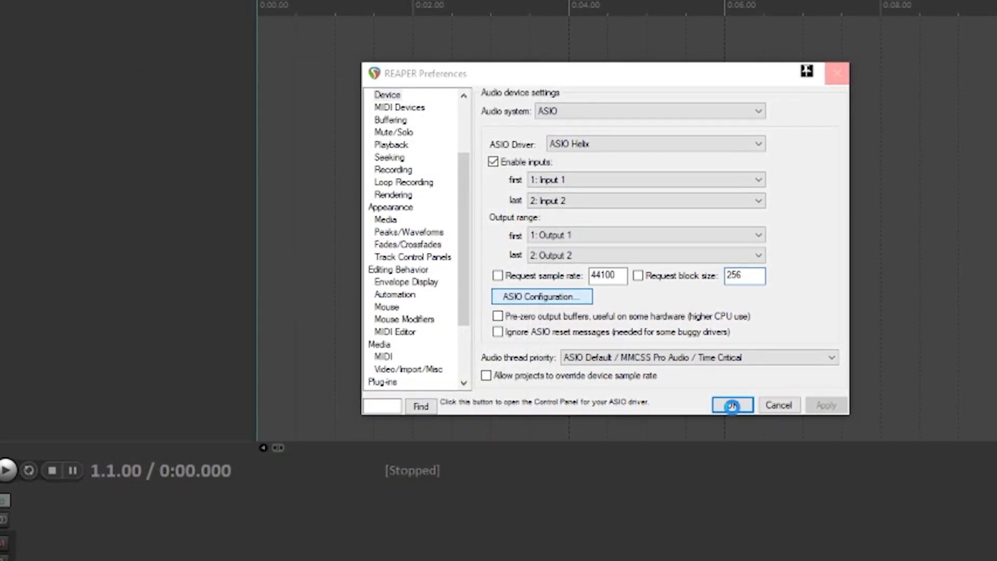
pyautogui.click(734, 406)
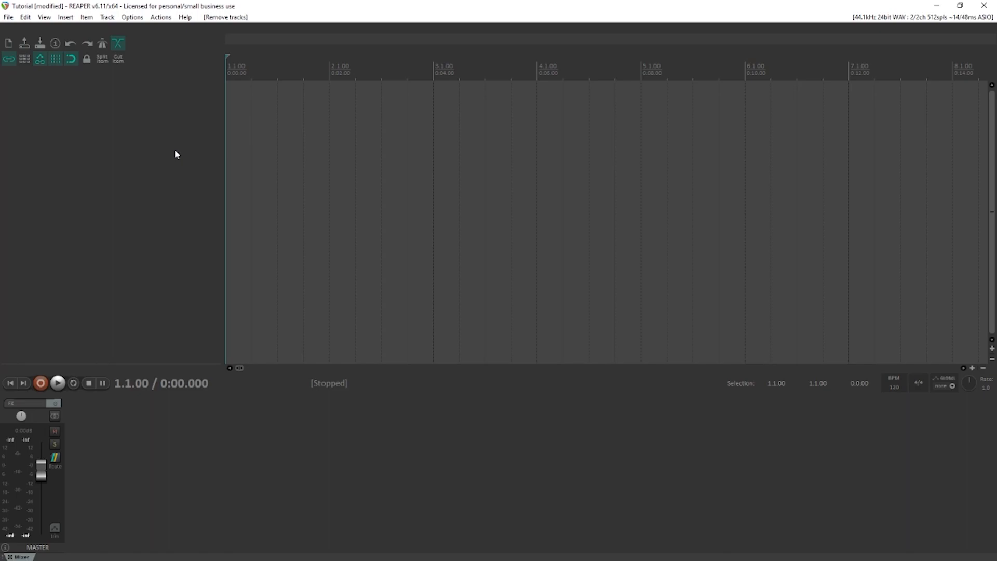
# Insert a new track, arm it for recording and cycle its record monitoring mode
pyautogui.doubleClick(177, 139)
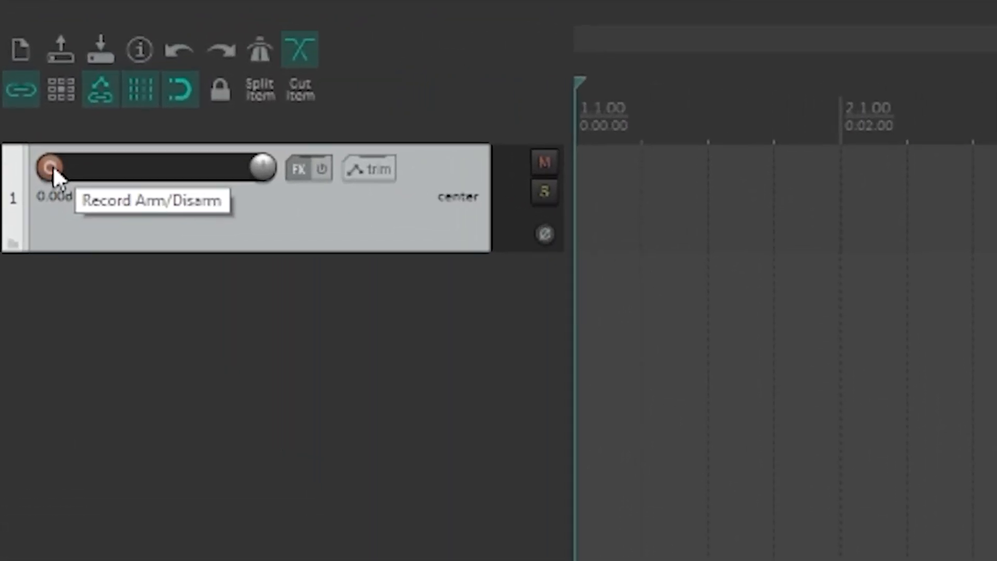
pyautogui.click(52, 167)
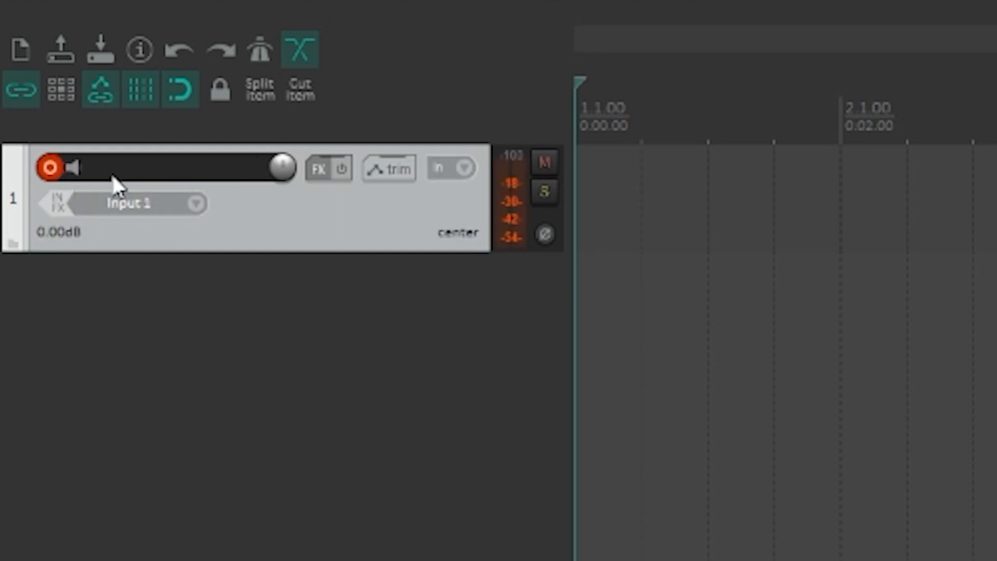
pyautogui.click(75, 167)
pyautogui.click(78, 170)
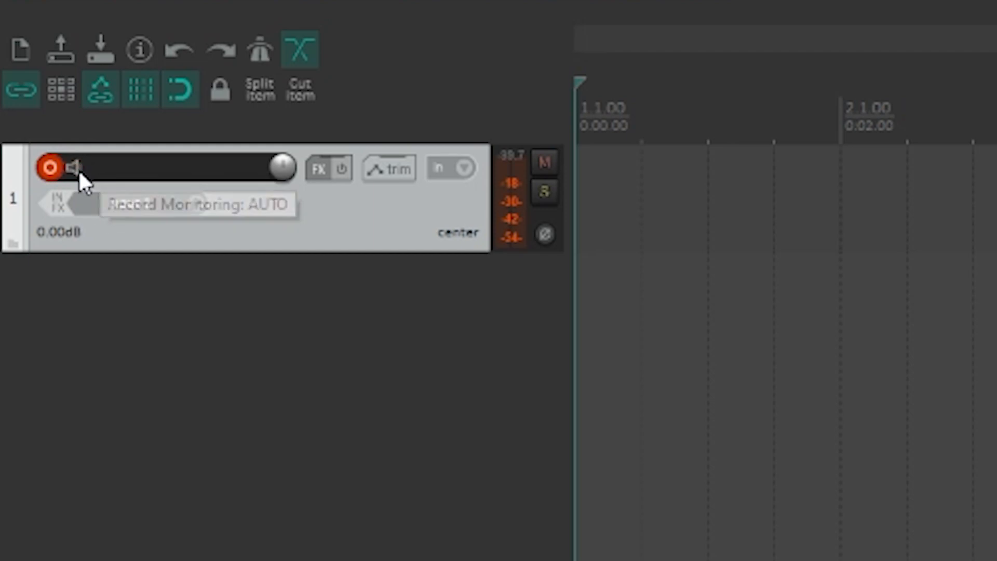
pyautogui.click(78, 169)
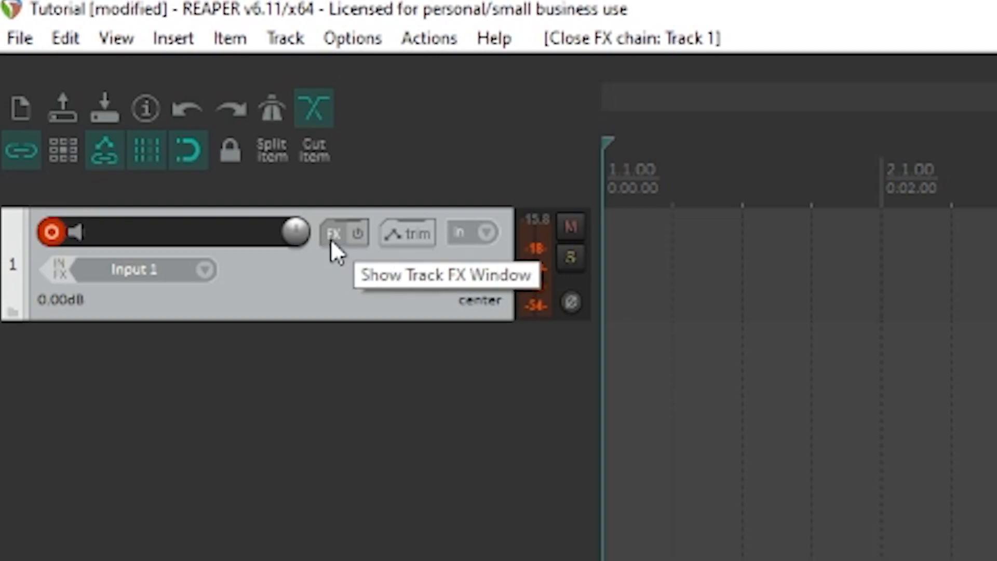
# Add the Fortin Nameless Suite (Neural DSP) plugin to track 1's effects chain
pyautogui.click(333, 233)
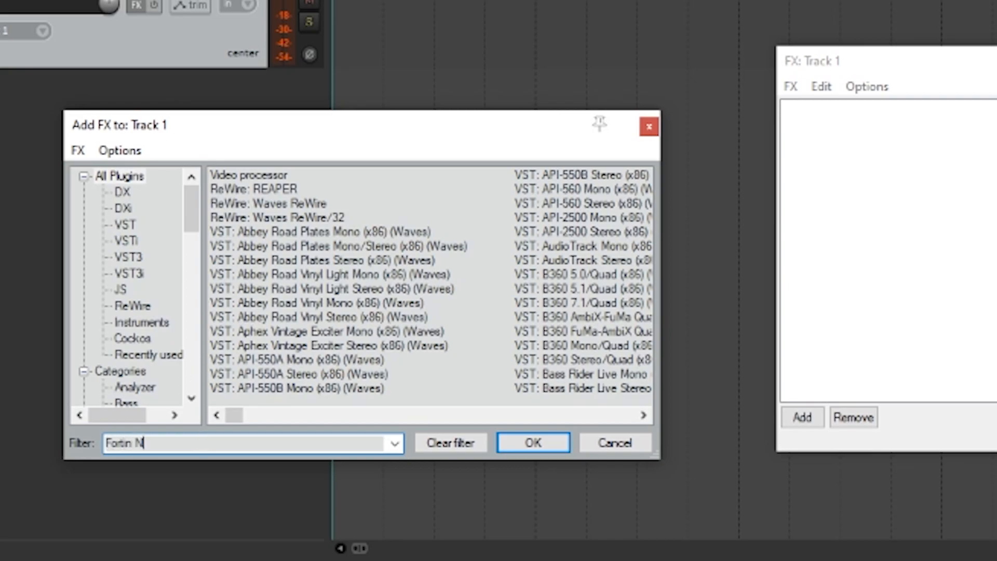
pyautogui.write('ameless')
pyautogui.press('Return')
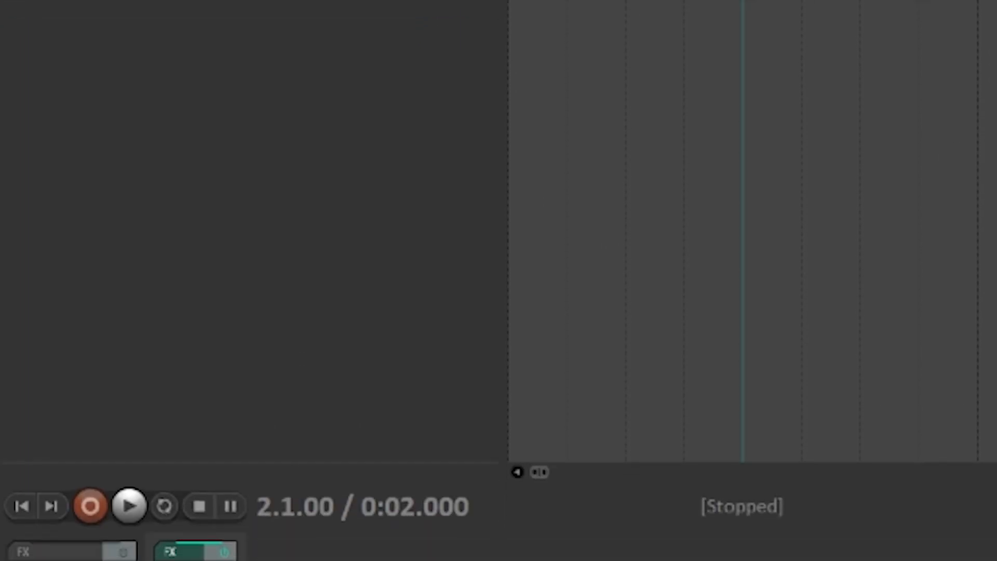
pyautogui.click(46, 364)
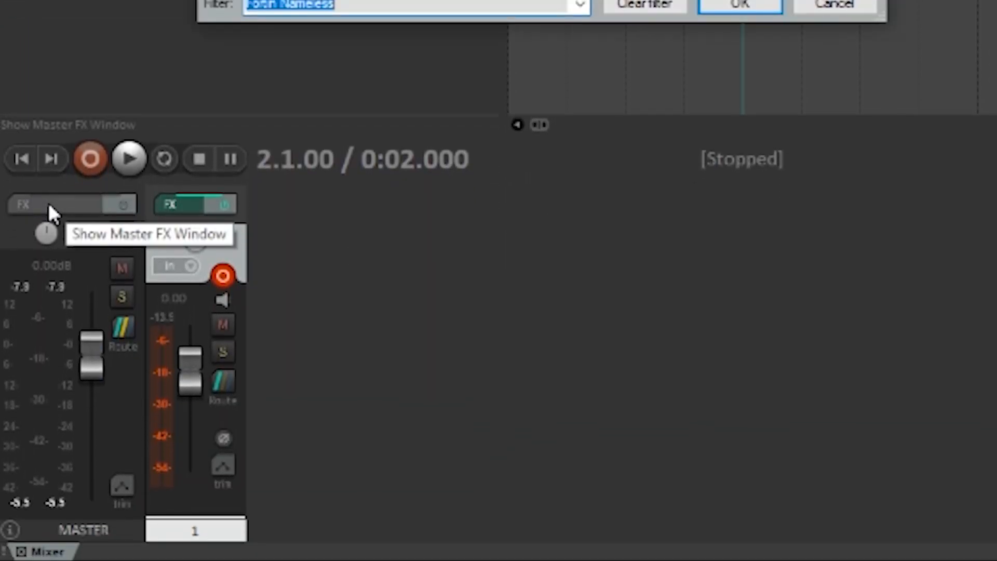
pyautogui.press('Escape')
pyautogui.press('Escape')
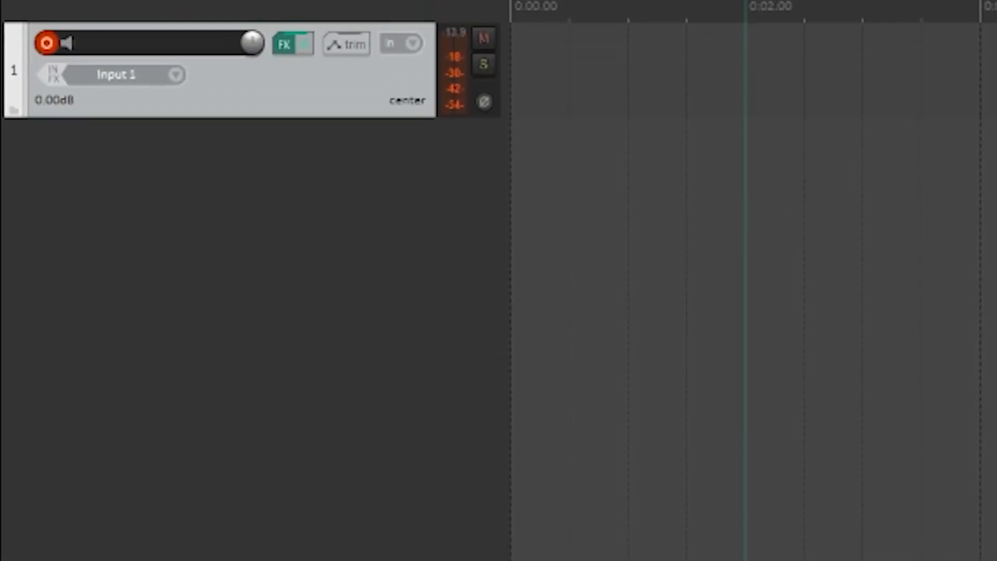
# Show the master track above track 1 and add the ReaStream (Cockos) (8ch) plugin to its effects chain
pyautogui.hotkey('ctrl', 'alt', 'm')
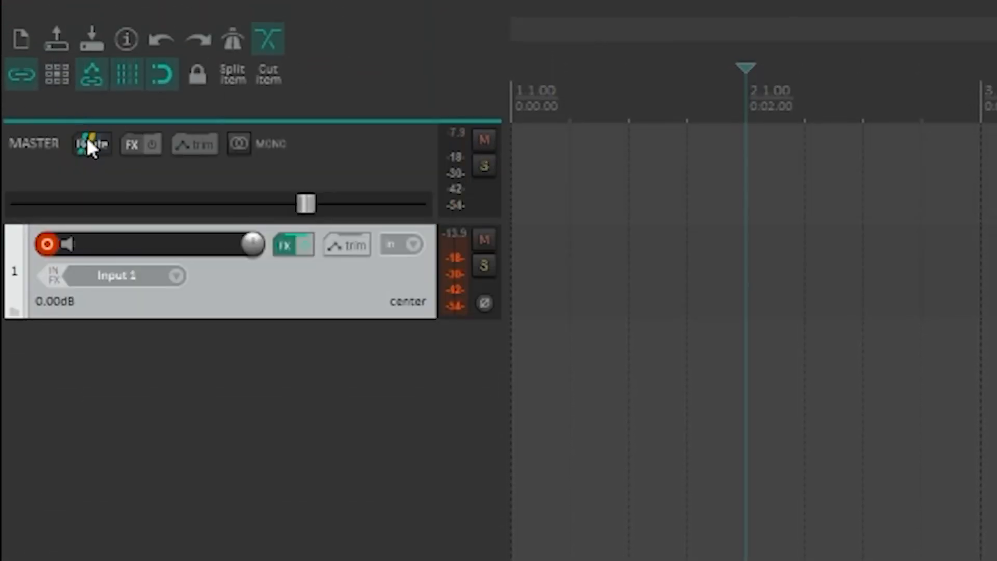
pyautogui.click(133, 146)
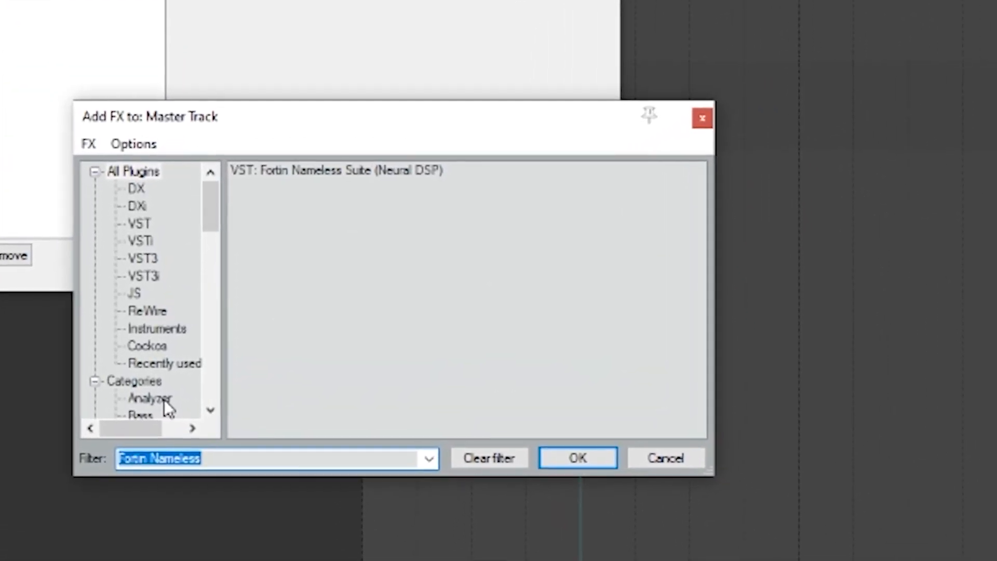
pyautogui.press('BackSpace')
pyautogui.write('Reastrea')
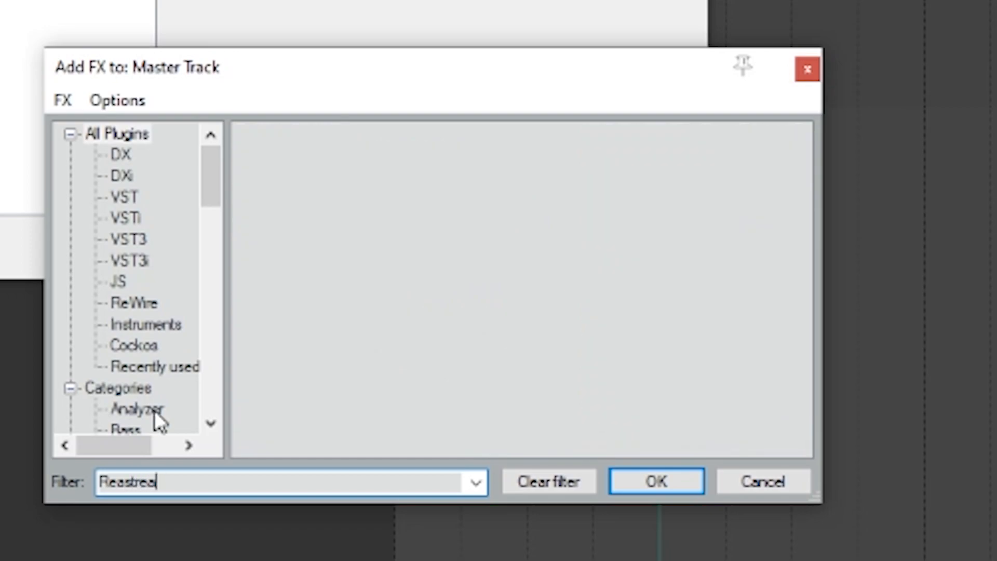
pyautogui.write('a')
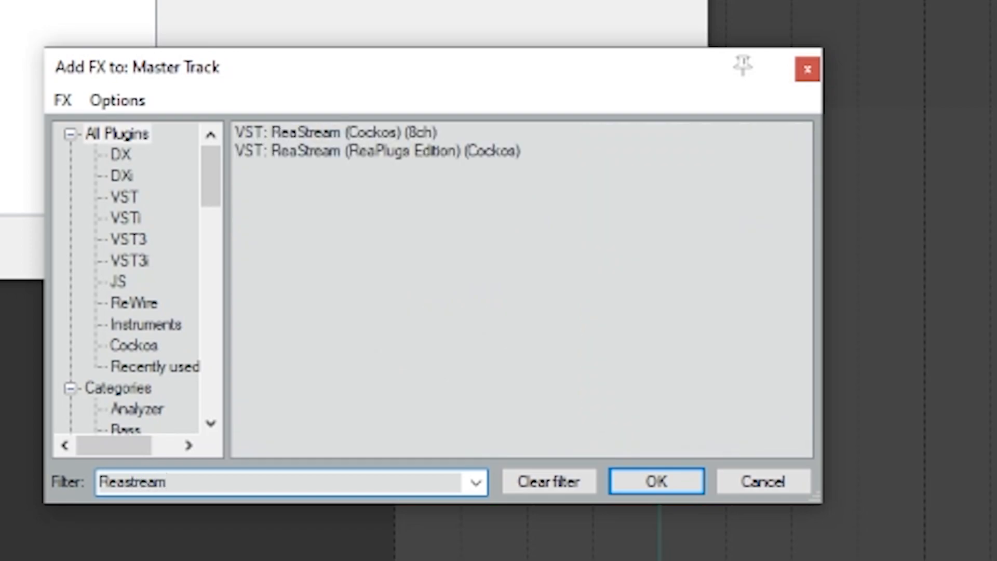
pyautogui.click(349, 133)
pyautogui.click(653, 491)
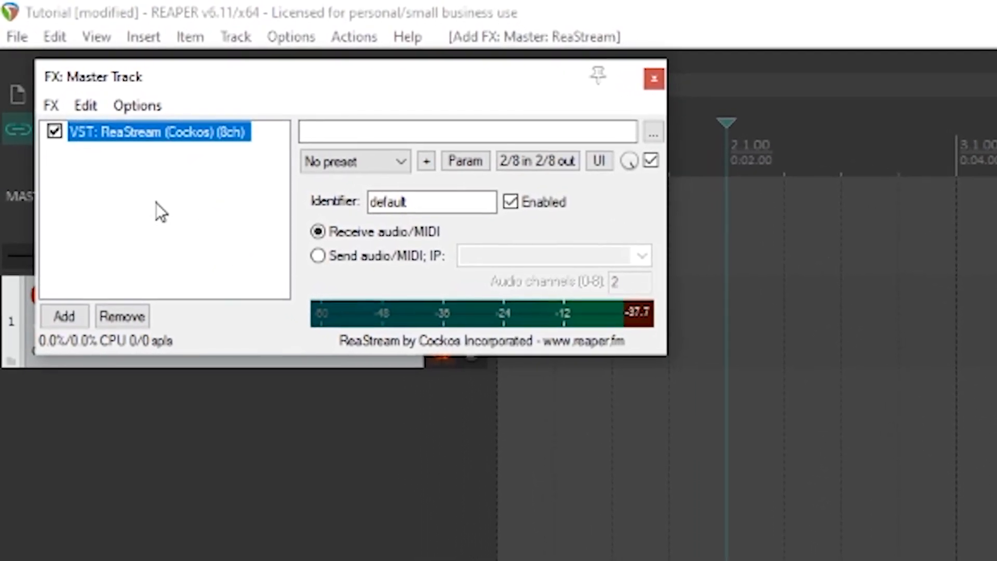
# Set the master track's ReaStream to send audio/MIDI to local broadcast and close the effects window
pyautogui.click(370, 281)
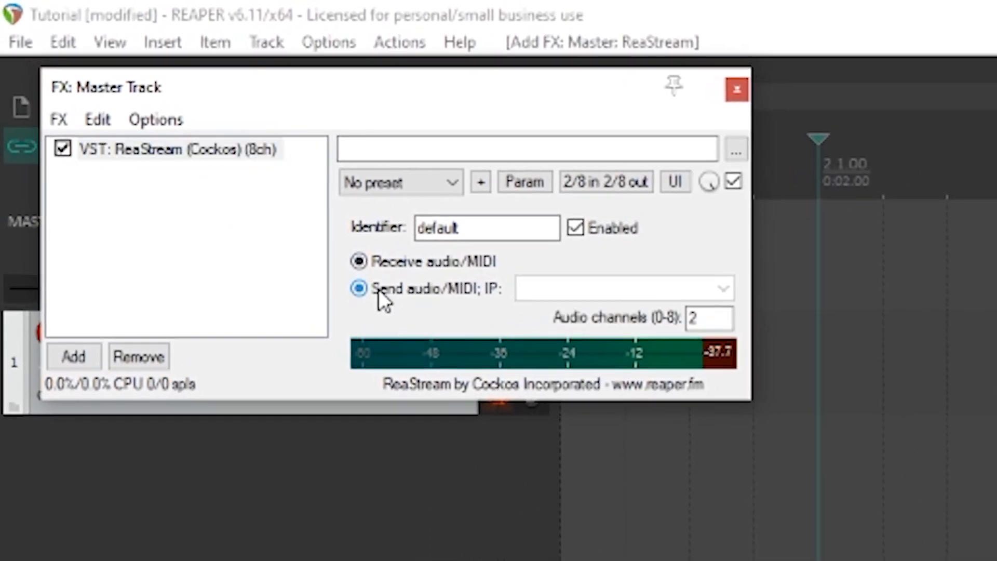
pyautogui.click(724, 290)
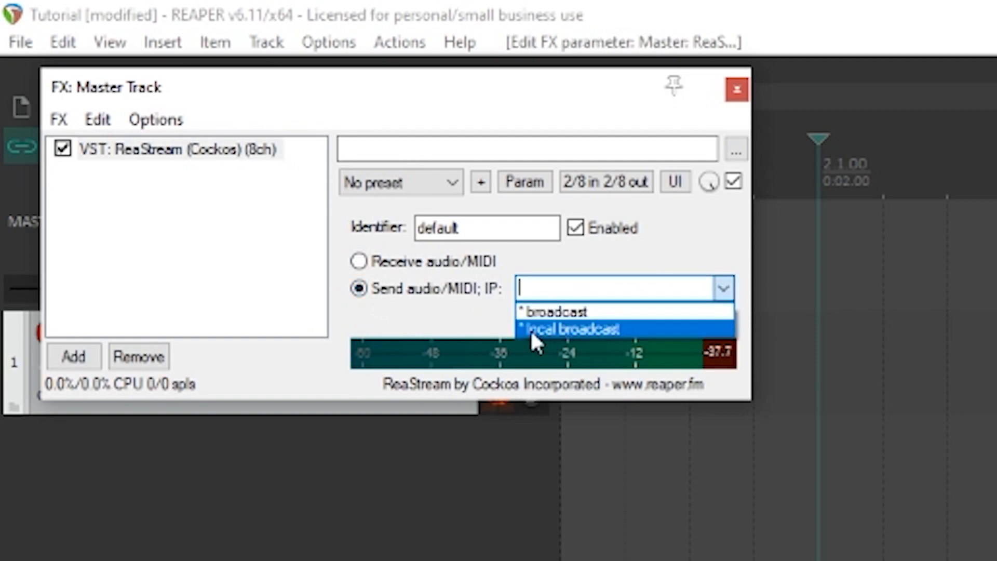
pyautogui.click(561, 329)
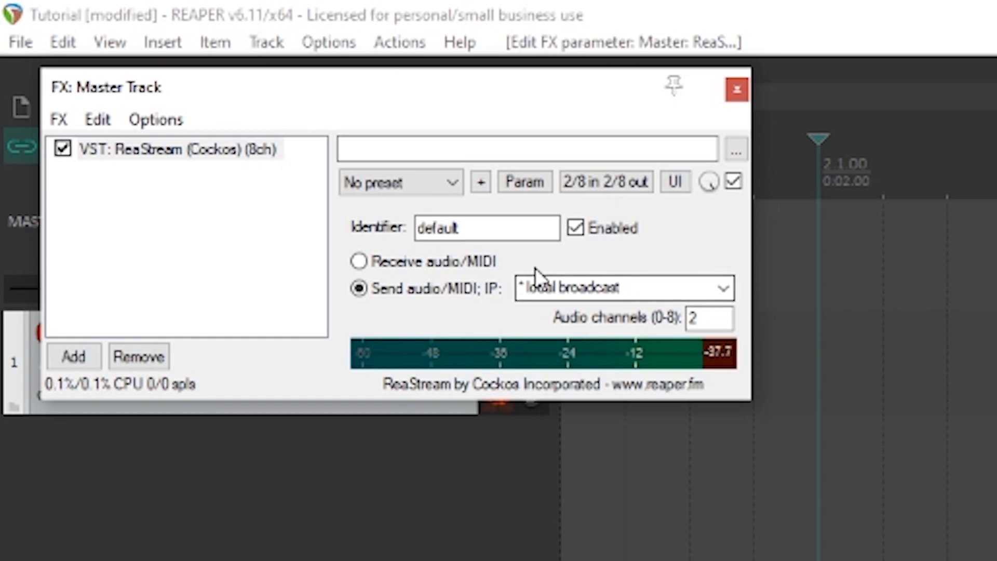
pyautogui.click(739, 90)
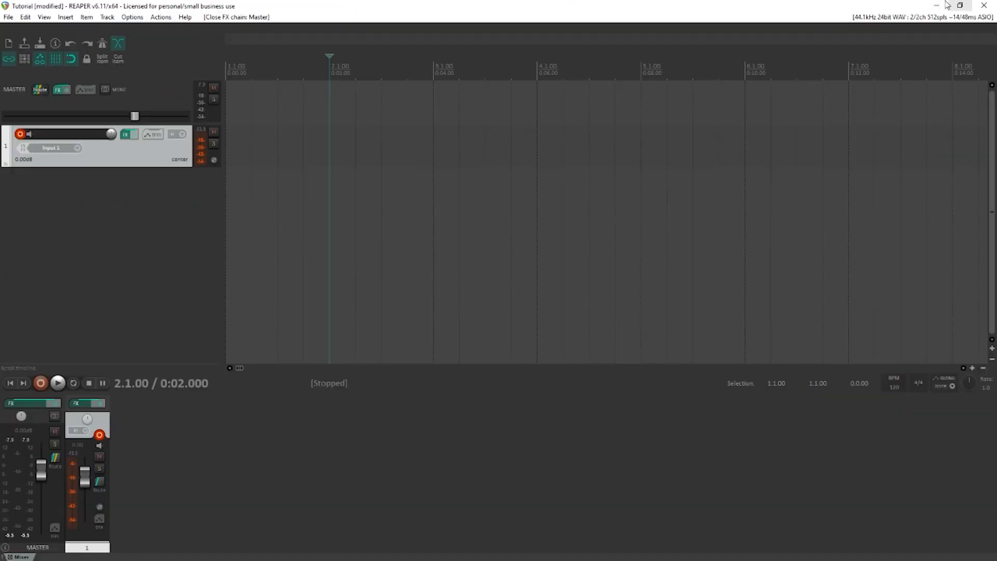
# Minimize REAPER and open the REAPER (x64) folder in Program Files on the C: drive in File Explorer
pyautogui.click(939, 7)
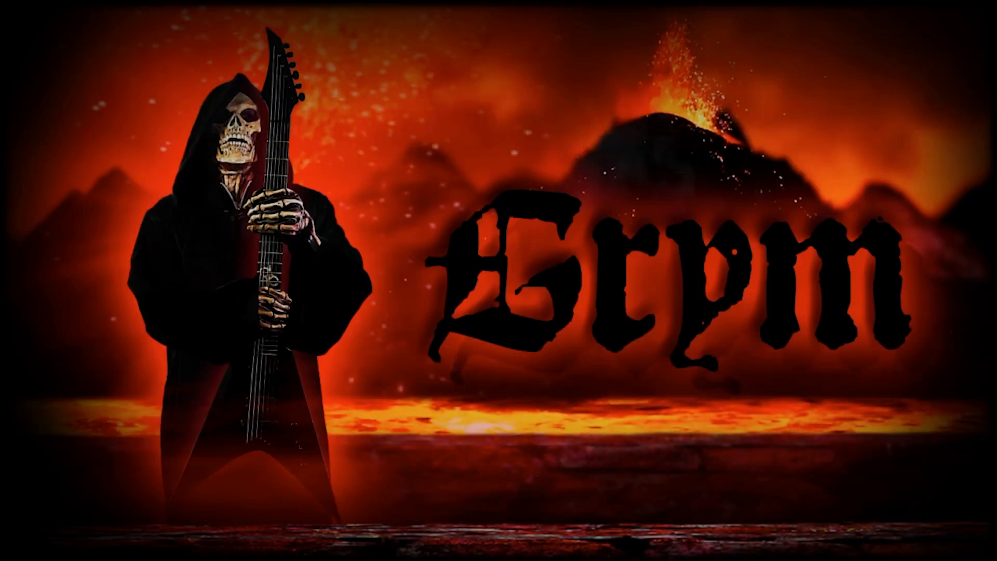
pyautogui.press('super+e')
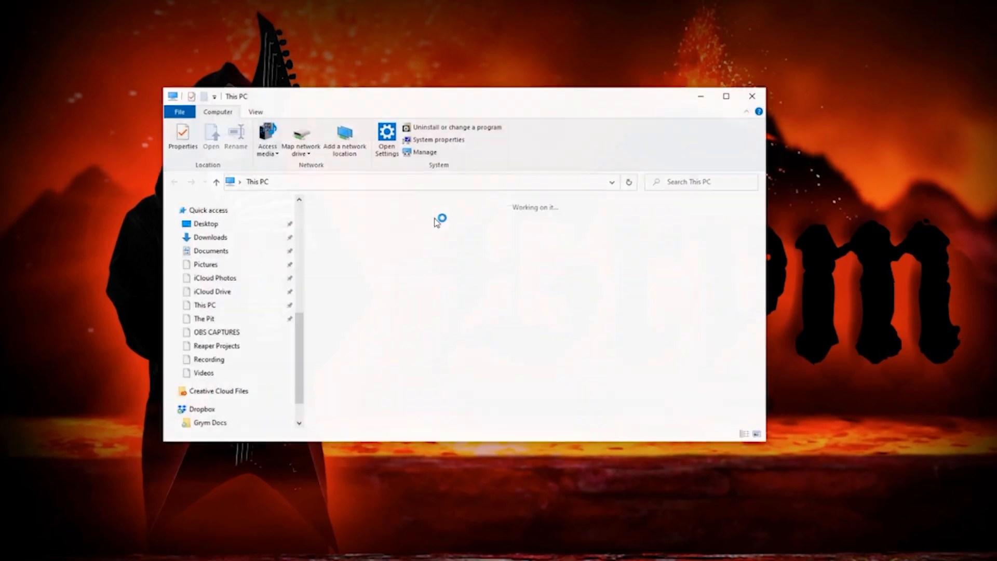
pyautogui.doubleClick(527, 340)
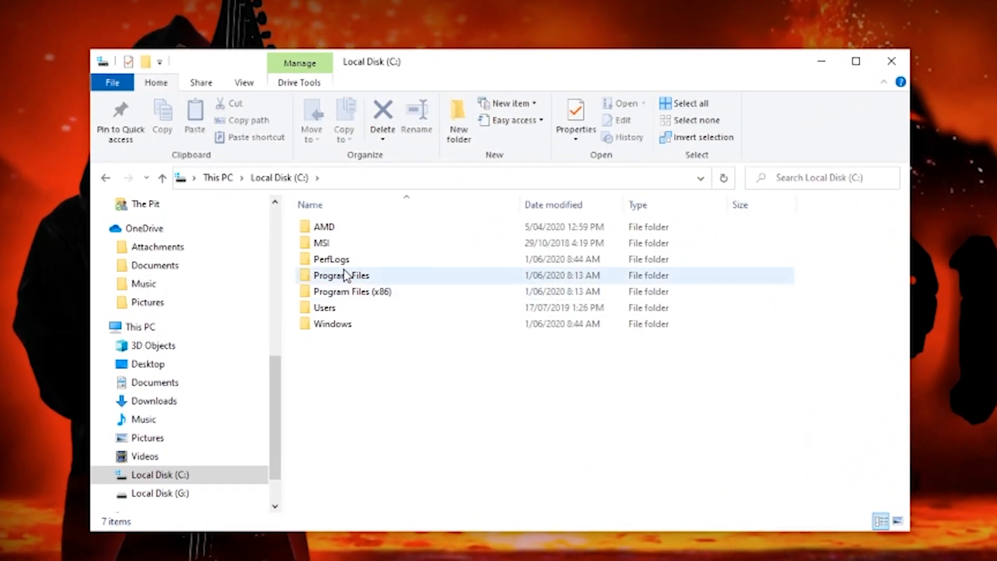
pyautogui.doubleClick(346, 276)
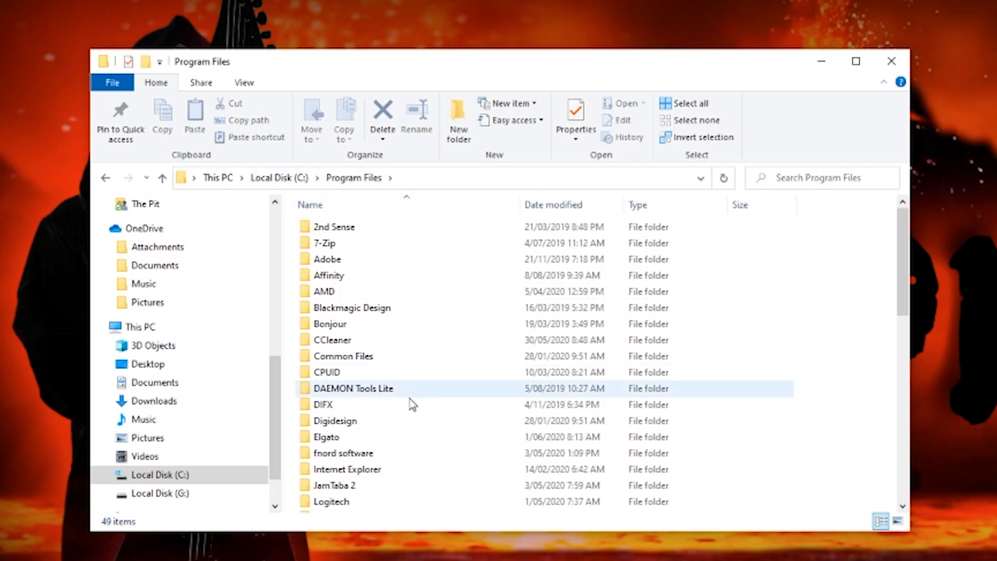
pyautogui.scroll(-4, 411, 403)
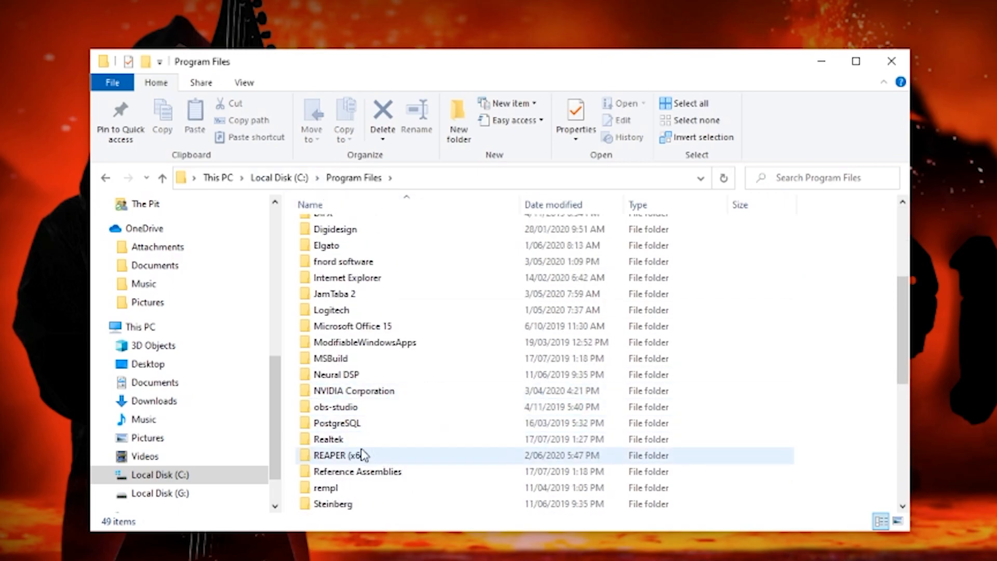
pyautogui.doubleClick(364, 455)
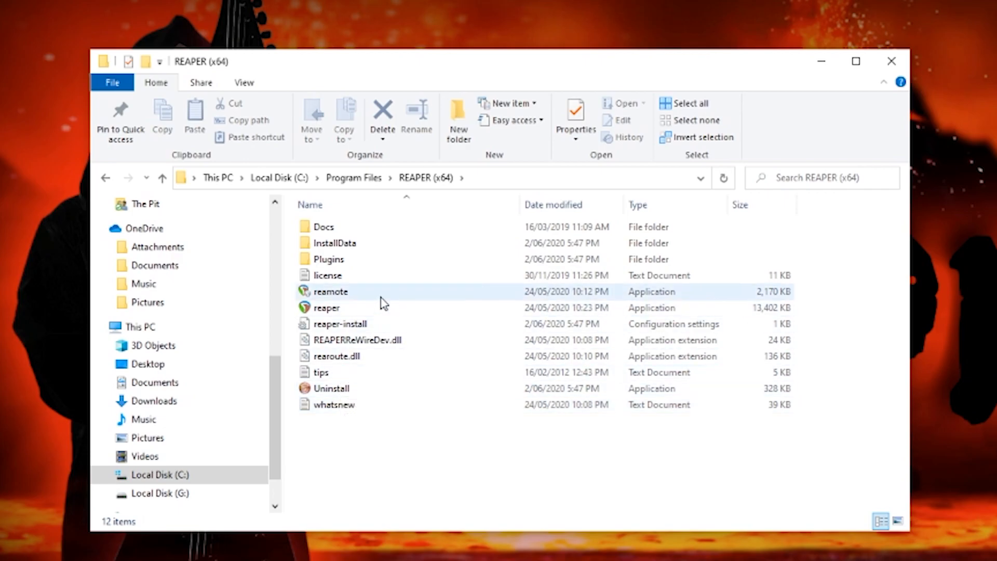
# Open the FX folder inside REAPER's Plugins folder and copy reastream.dll
pyautogui.doubleClick(363, 259)
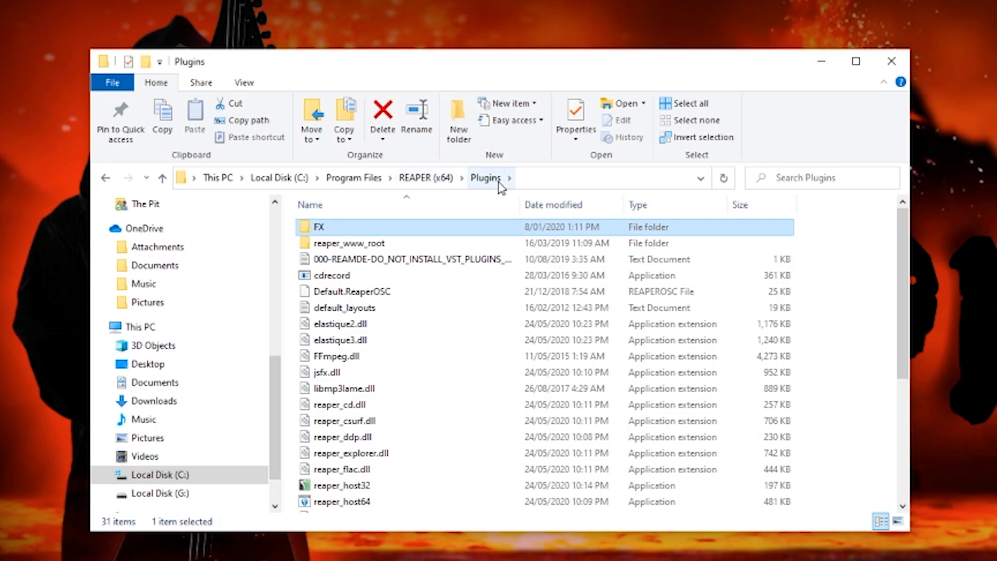
pyautogui.doubleClick(335, 230)
pyautogui.scroll(-3, 400, 367)
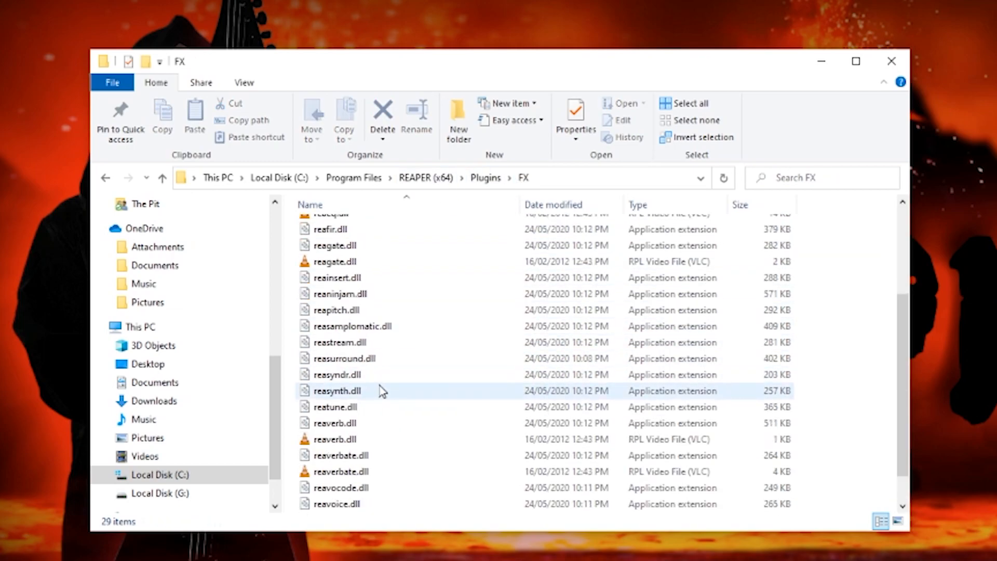
pyautogui.click(332, 342)
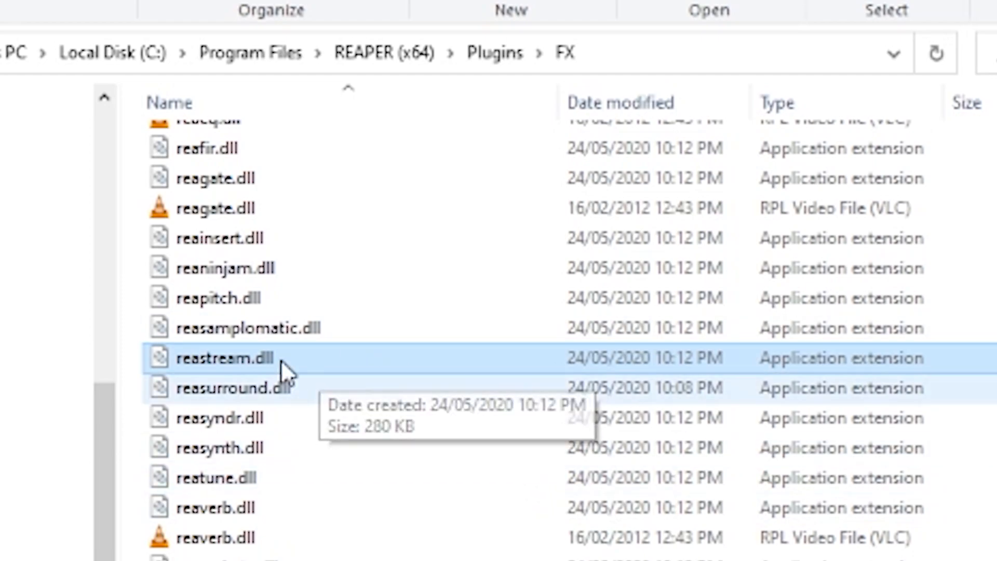
# Paste reastream.dll into the Steinberg VSTPlugins folder in Program Files, replacing the existing file
pyautogui.click(267, 58)
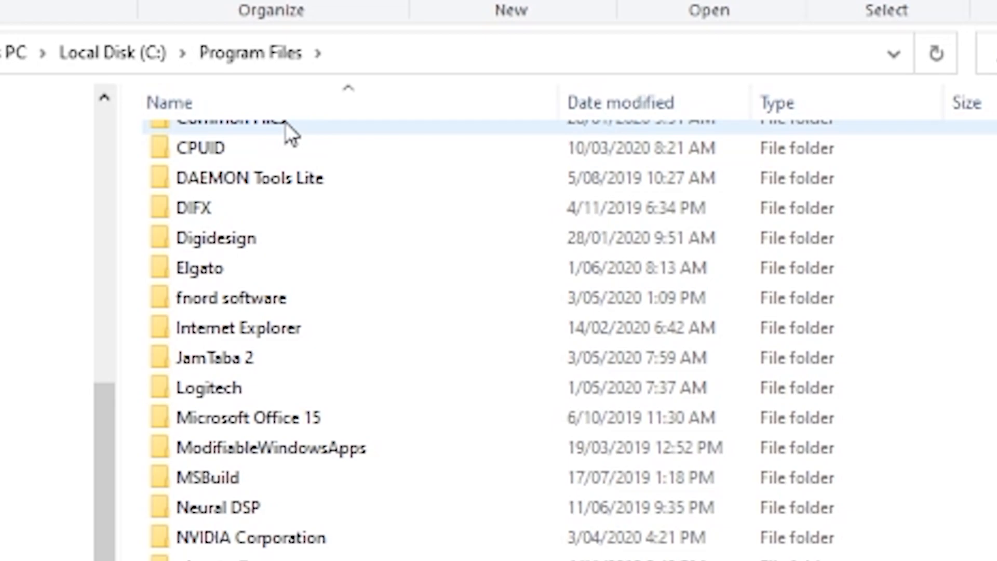
pyautogui.scroll(-2, 299, 519)
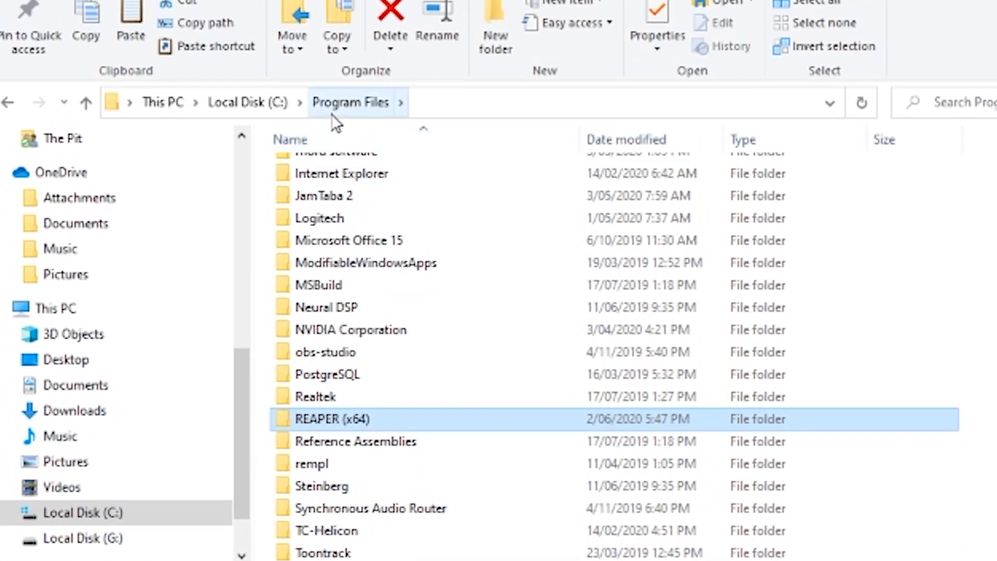
pyautogui.doubleClick(328, 491)
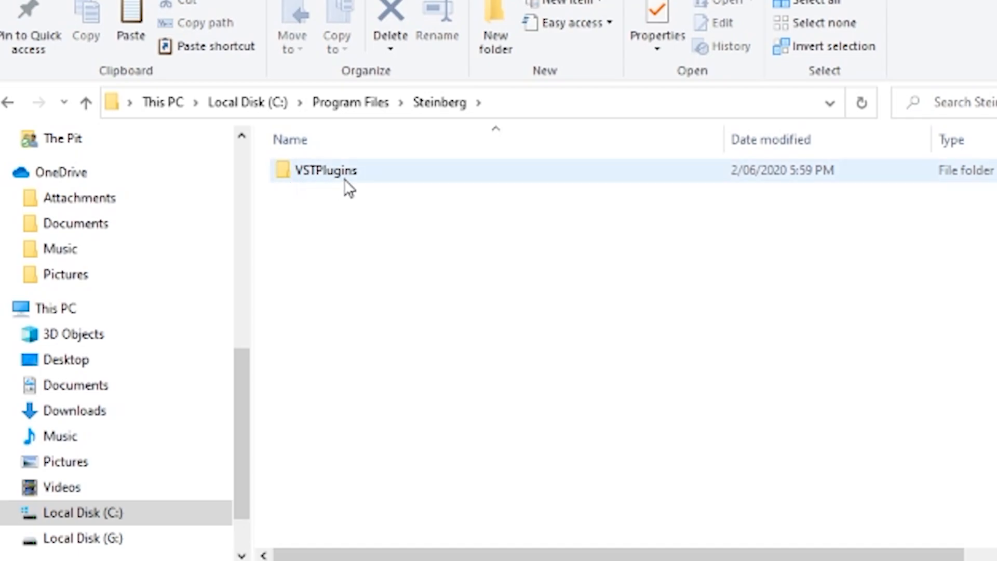
pyautogui.doubleClick(344, 178)
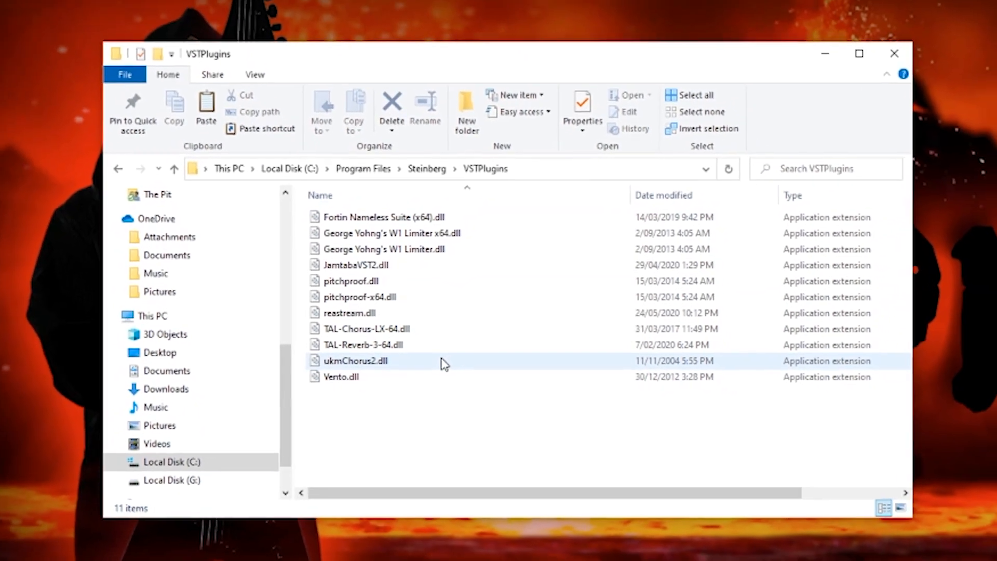
pyautogui.hotkey('ctrl', 'v')
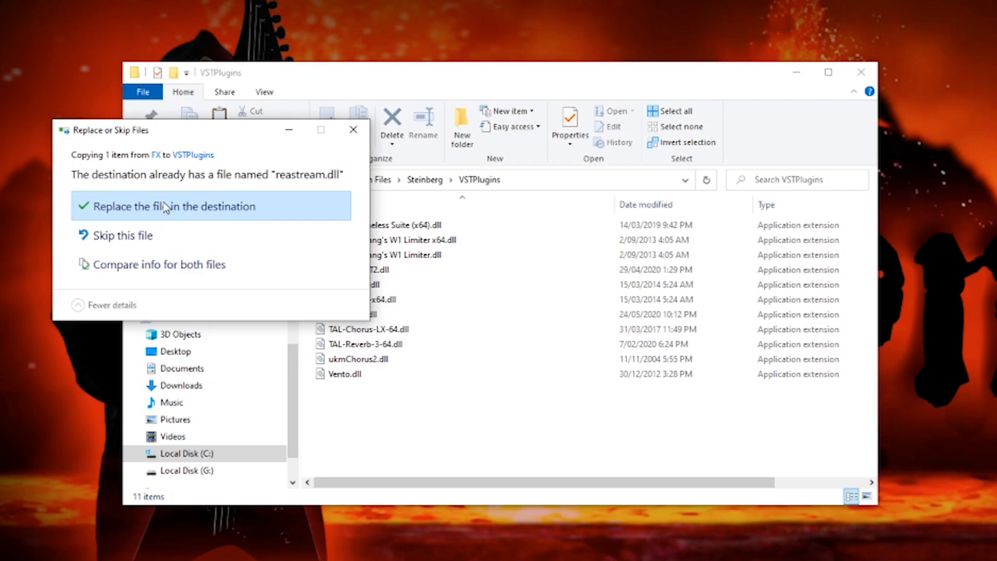
pyautogui.click(165, 207)
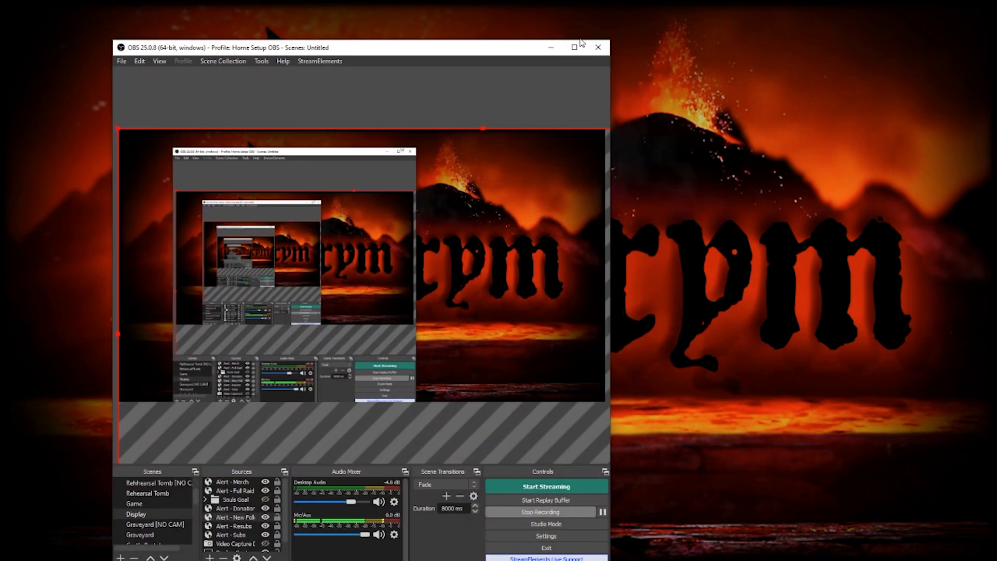
# Maximize OBS Studio with a taller dock area and open the filters for Desktop Audio
pyautogui.click(581, 40)
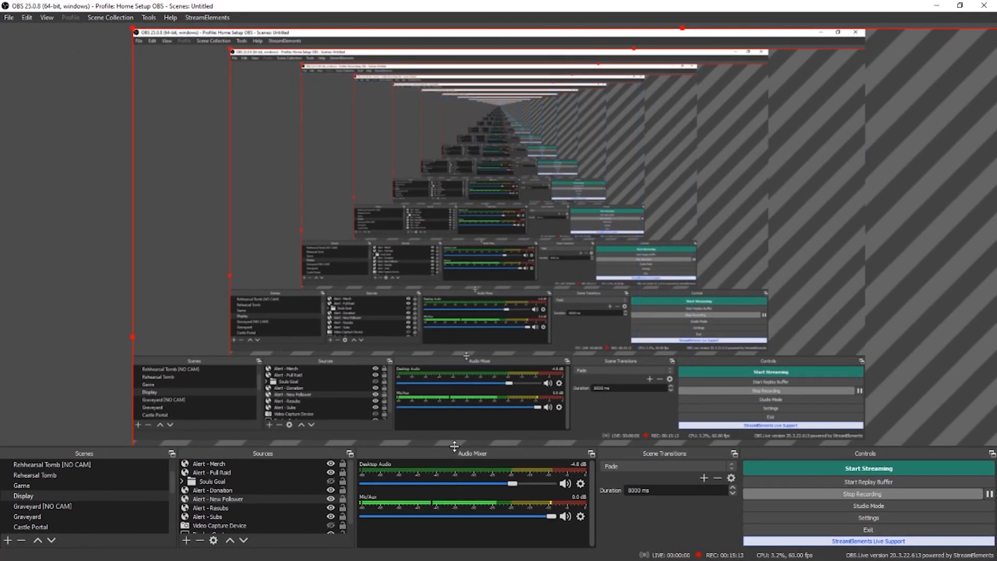
pyautogui.moveTo(454, 446); pyautogui.dragTo(466, 269)
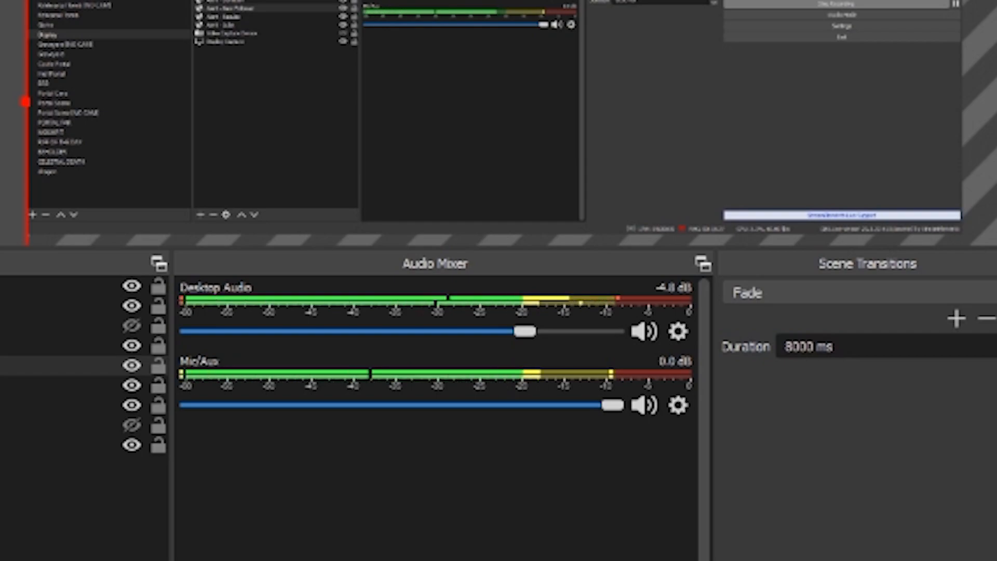
pyautogui.click(450, 198)
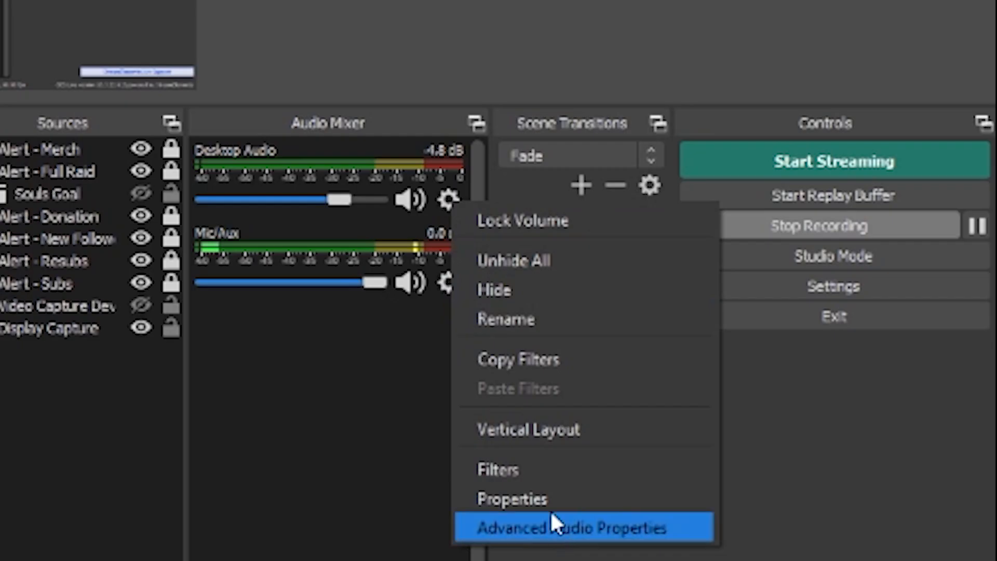
pyautogui.click(529, 473)
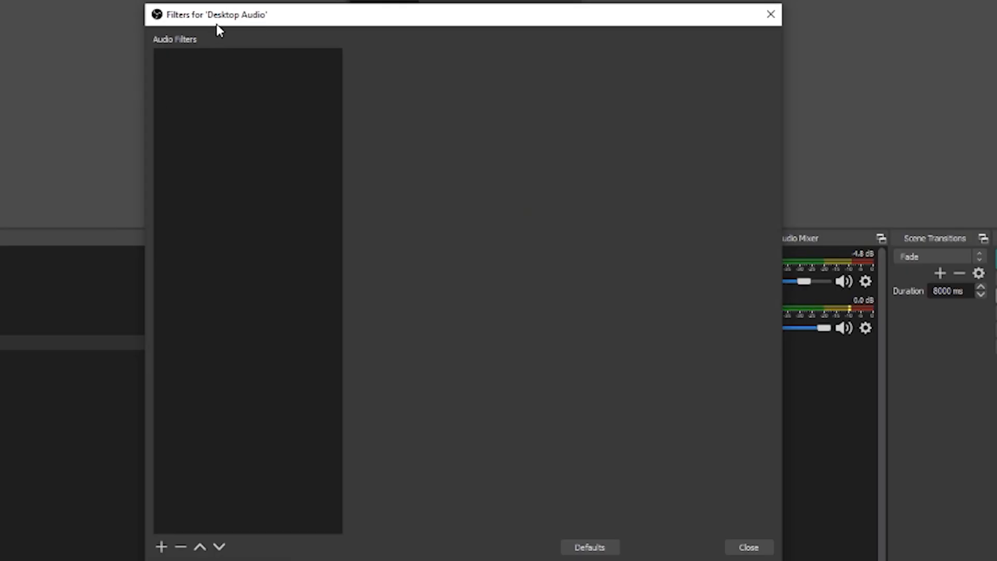
# Add a VST 2.x Plug-in audio filter named Reastream to Desktop Audio
pyautogui.rightClick(265, 96)
pyautogui.moveTo(292, 110)
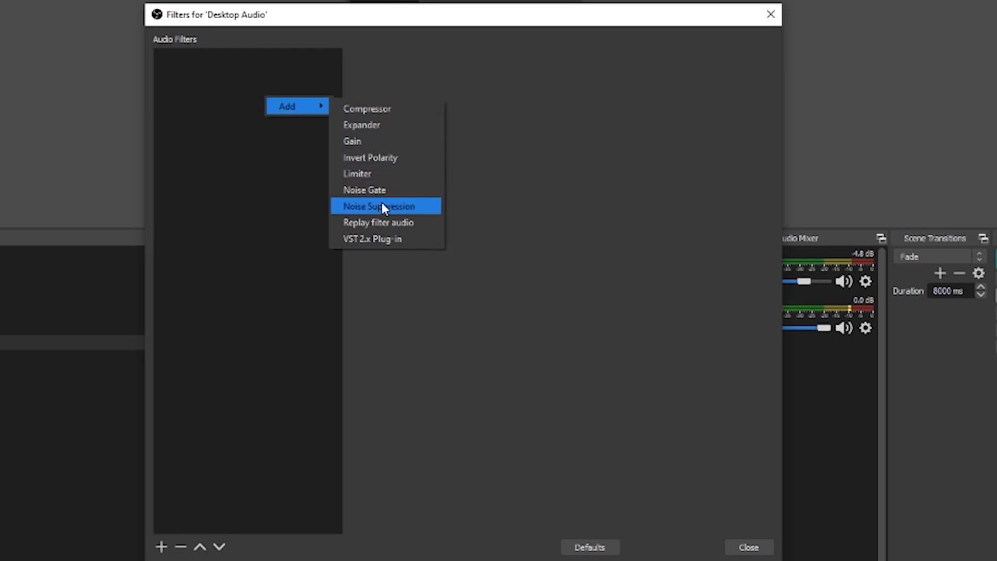
pyautogui.click(385, 238)
pyautogui.write('Reastream')
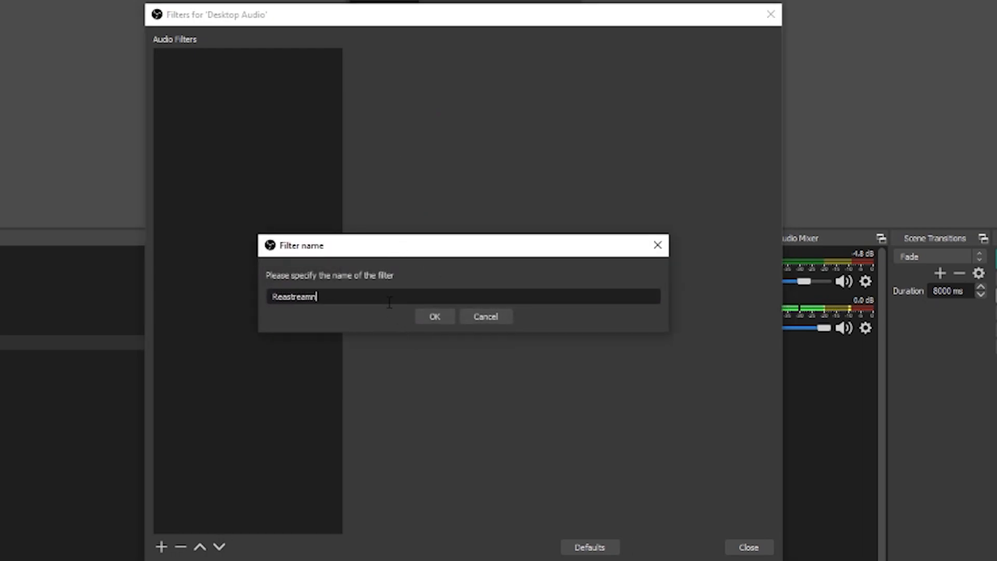
pyautogui.press('Return')
# Load reastream-standalone in the Reastream filter, set it to receive audio/MIDI, and close the plug-in interface
pyautogui.click(542, 59)
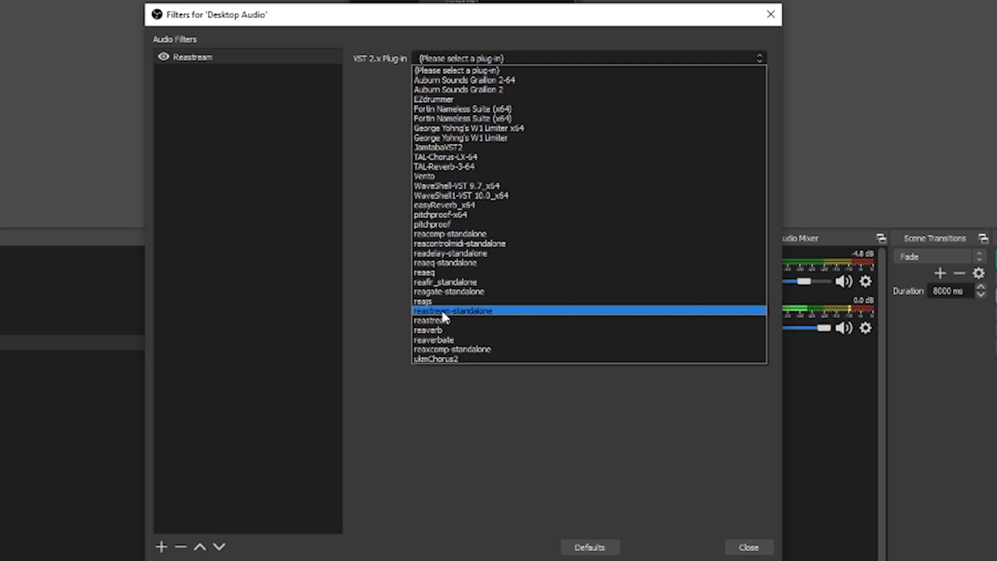
pyautogui.click(449, 312)
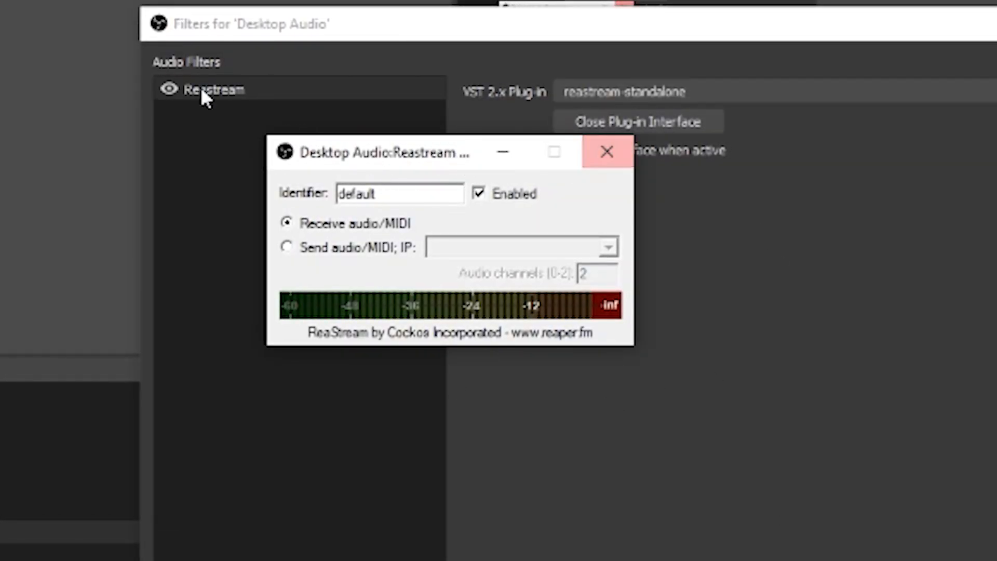
pyautogui.click(312, 228)
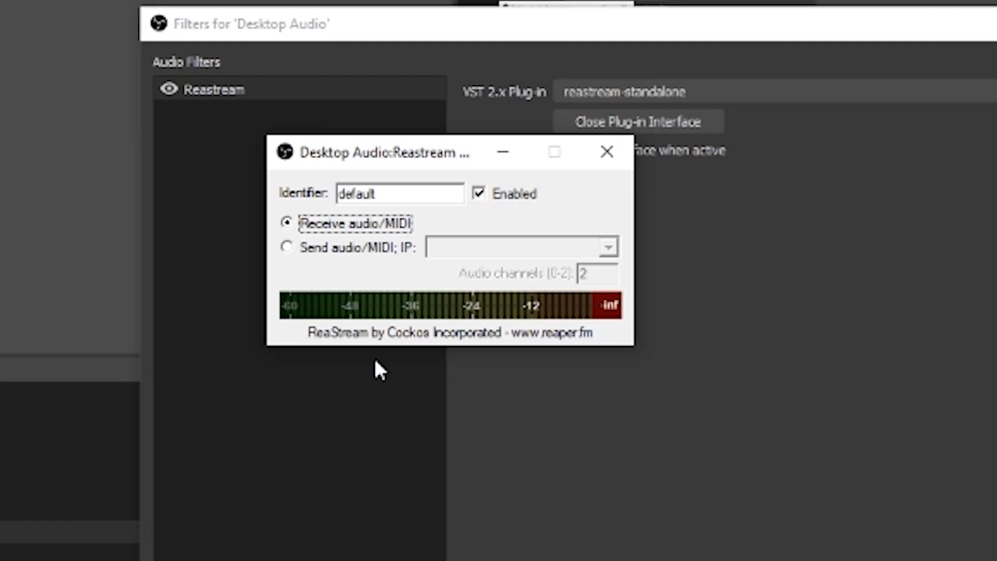
pyautogui.click(605, 153)
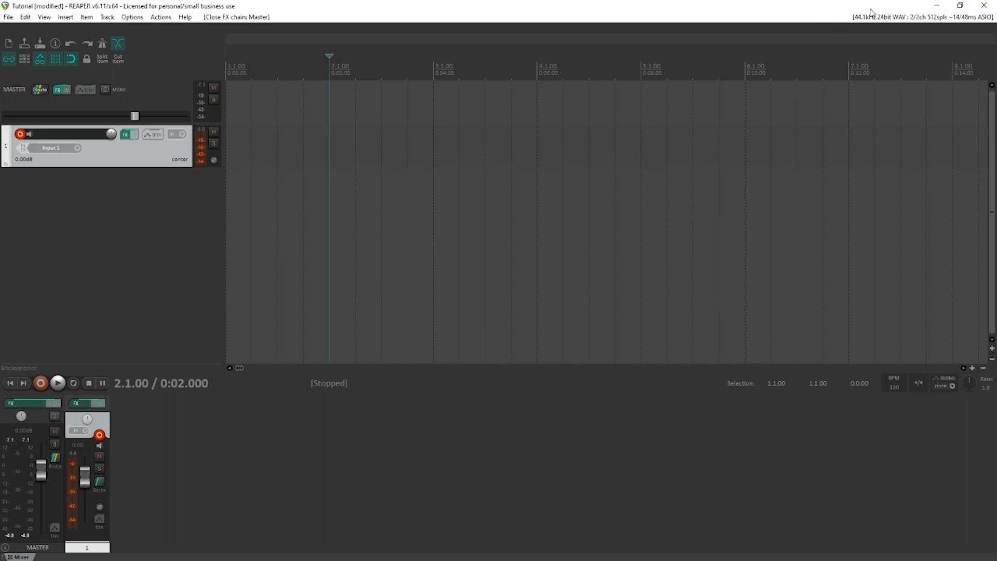
# Minimize REAPER and return to OBS Studio
pyautogui.click(935, 6)
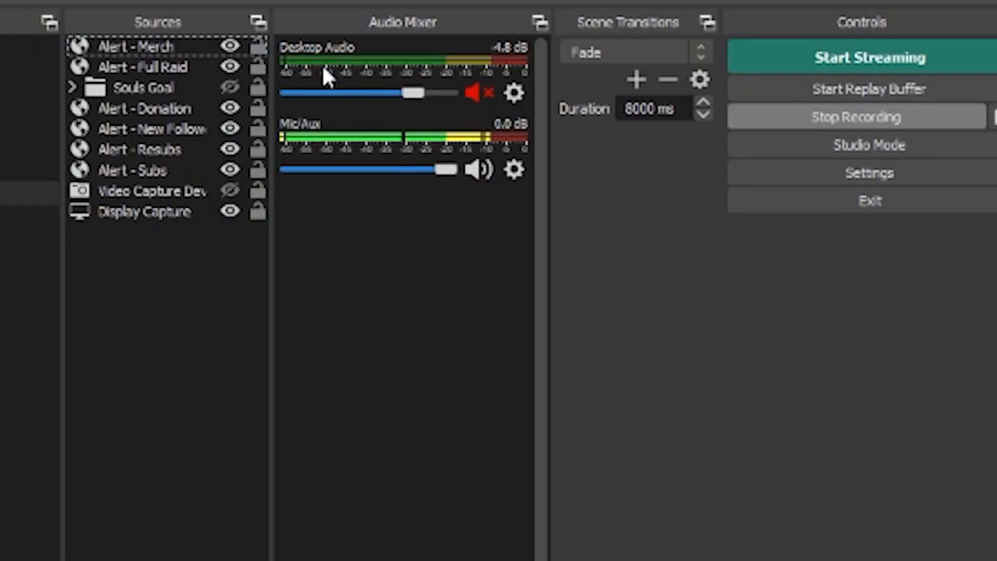
pyautogui.rightClick(119, 328)
pyautogui.moveTo(222, 340)
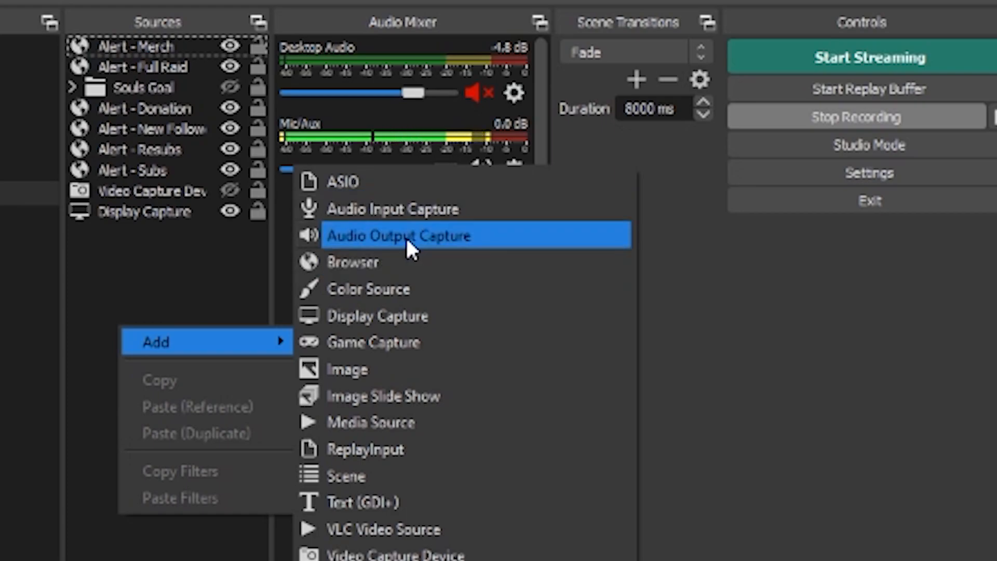
pyautogui.rightClick(162, 283)
pyautogui.click(83, 276)
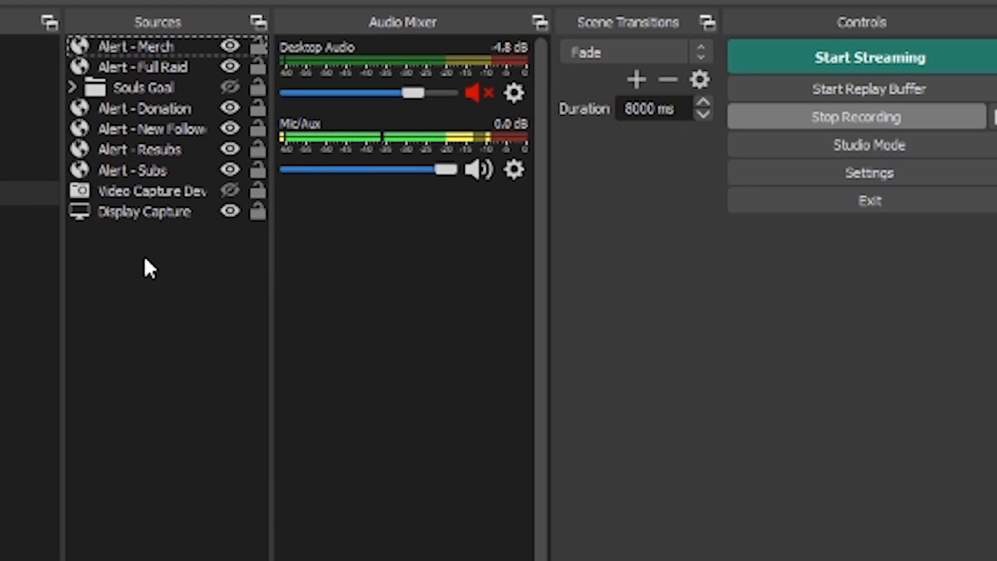